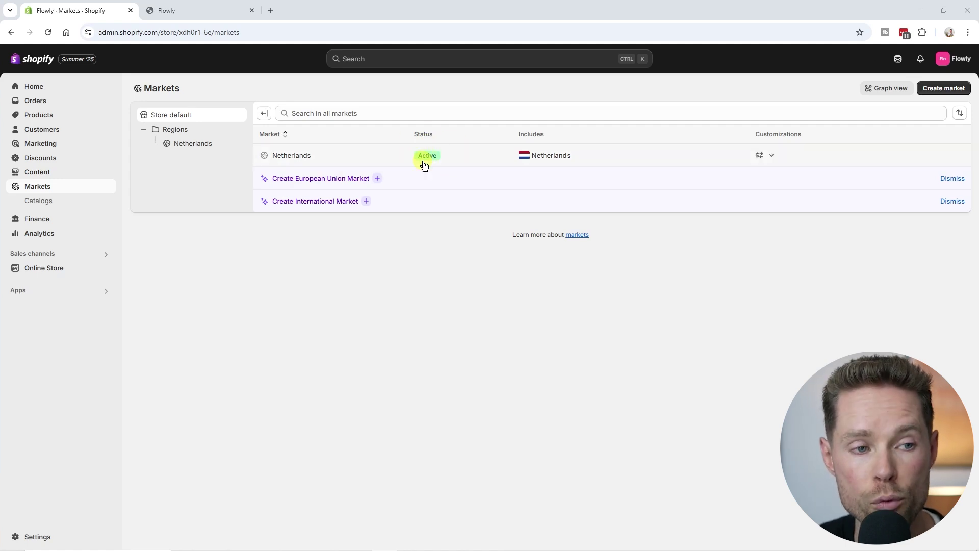
Step: Go to checkout with the storefront cart item and view the offered delivery countries
left_click(199, 13)
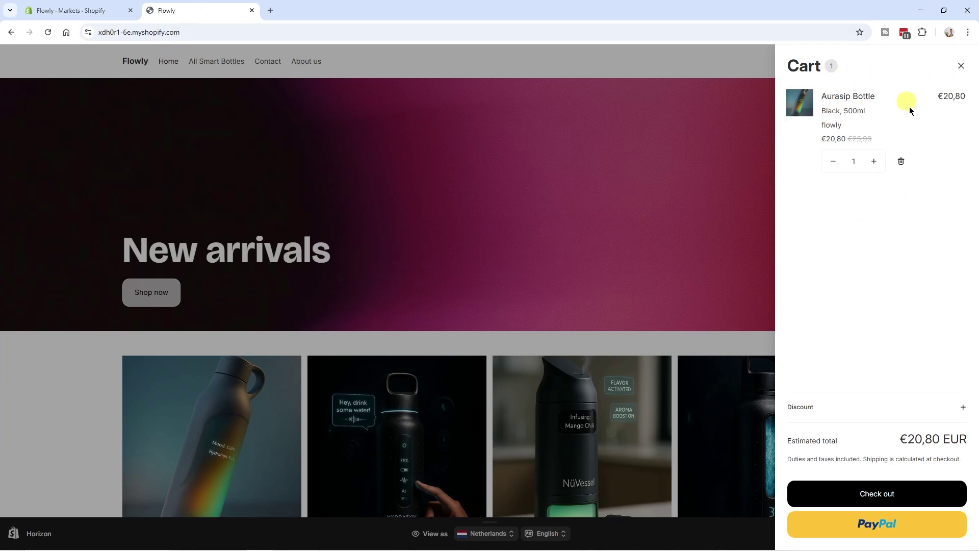
left_click(878, 493)
left_click(286, 278)
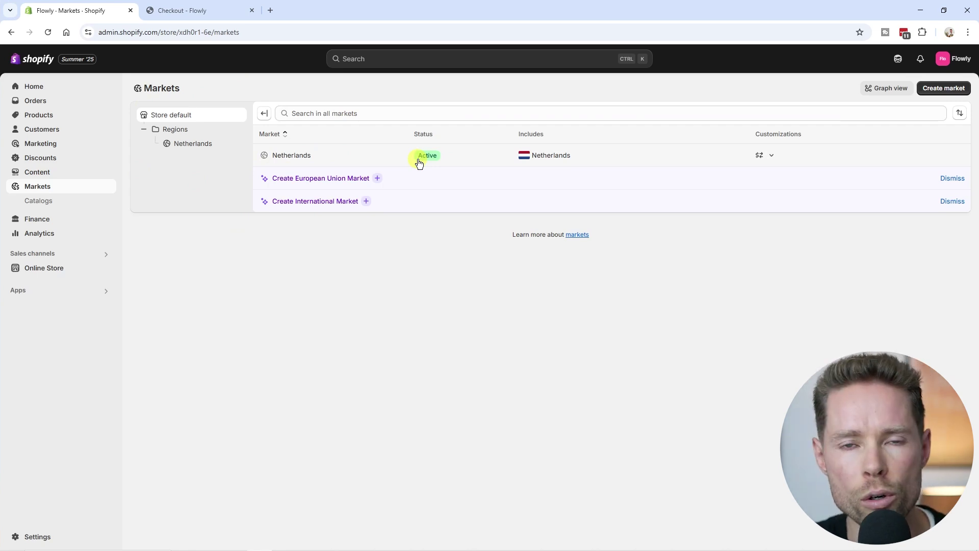
Step: Add Belgium to the Netherlands market's included countries and save the market
left_click(327, 158)
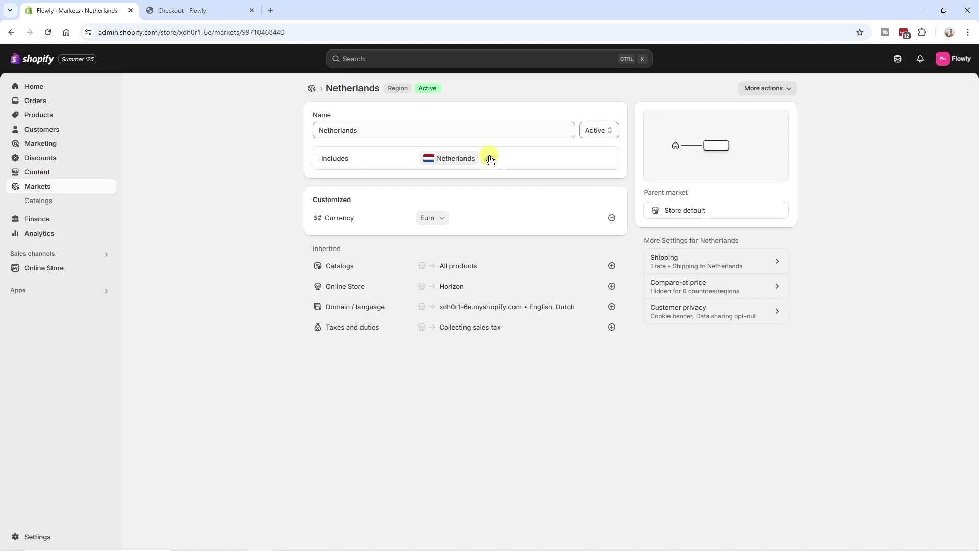
left_click(490, 160)
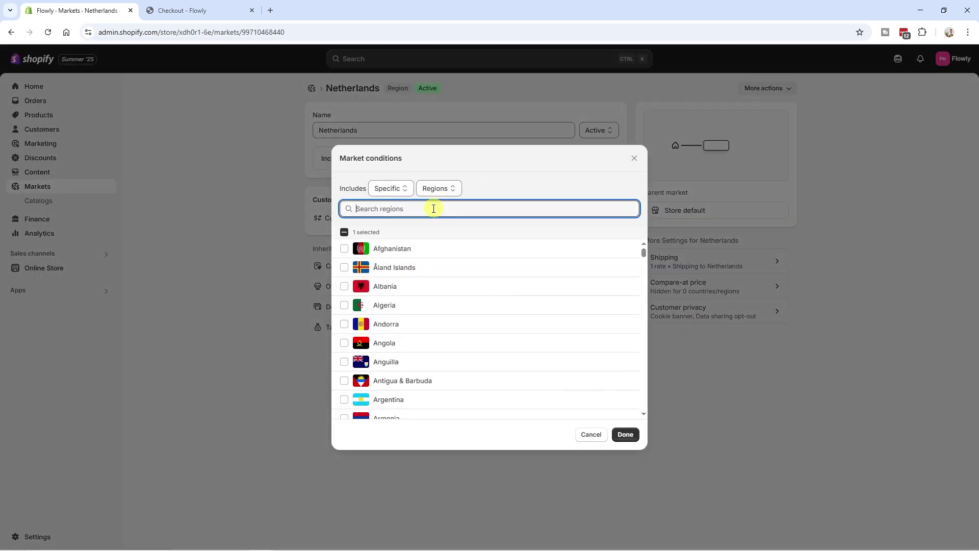
type("bel")
left_click(379, 270)
left_click(629, 436)
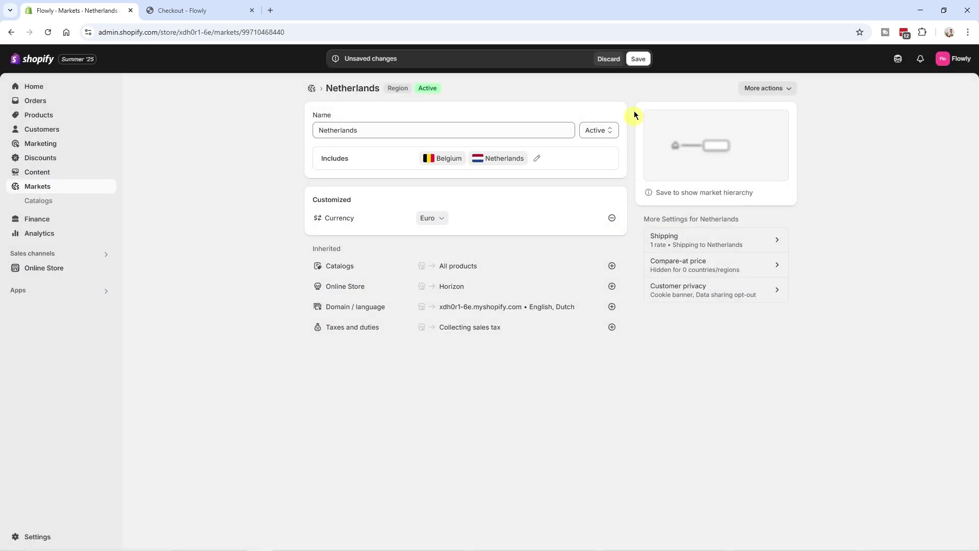
left_click(638, 59)
left_click(197, 12)
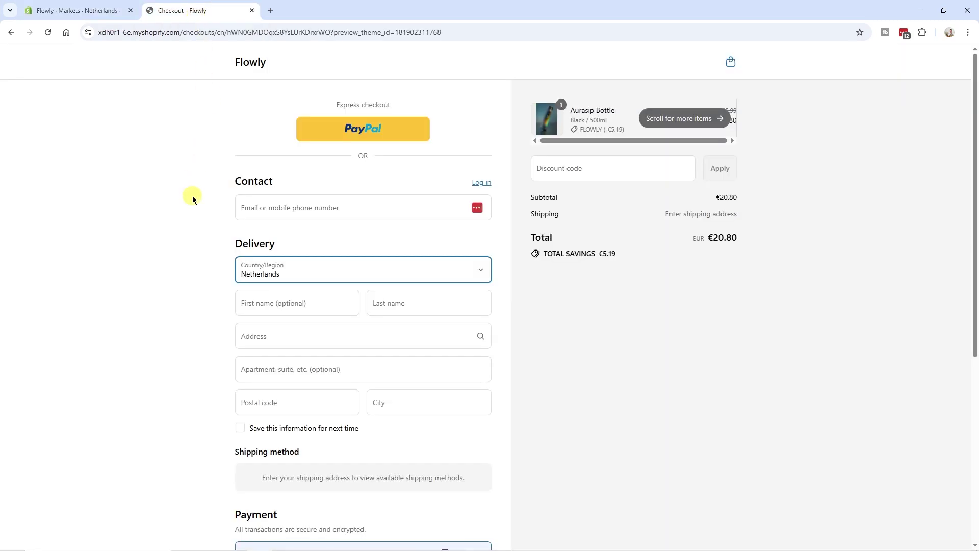
Step: Reload checkout and confirm Belgium now appears in the Country/Region delivery list
key("F5")
left_click(328, 275)
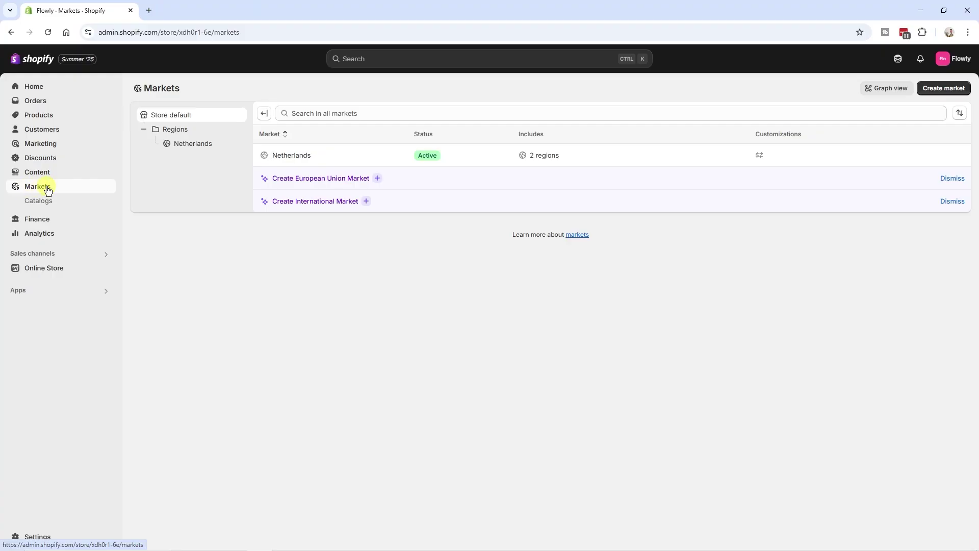
left_click(951, 92)
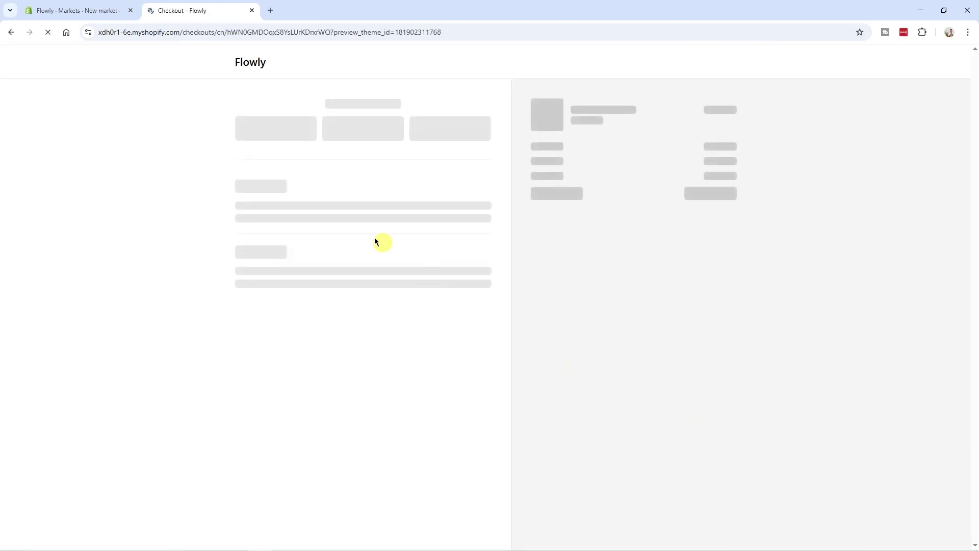
Step: Name the new market 'UK', add United Kingdom as its region, and save it
left_click(330, 267)
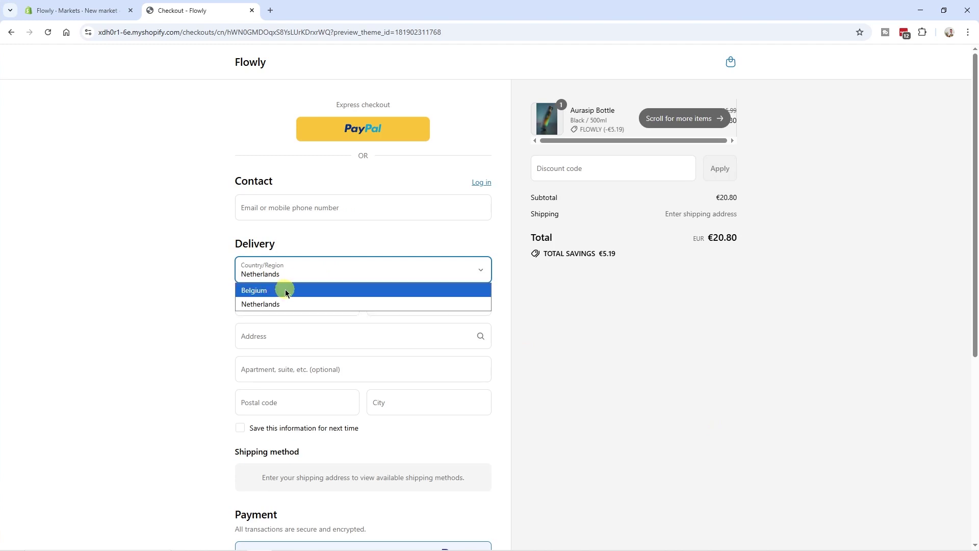
left_click(90, 14)
left_click(392, 129)
type("UK")
left_click(428, 158)
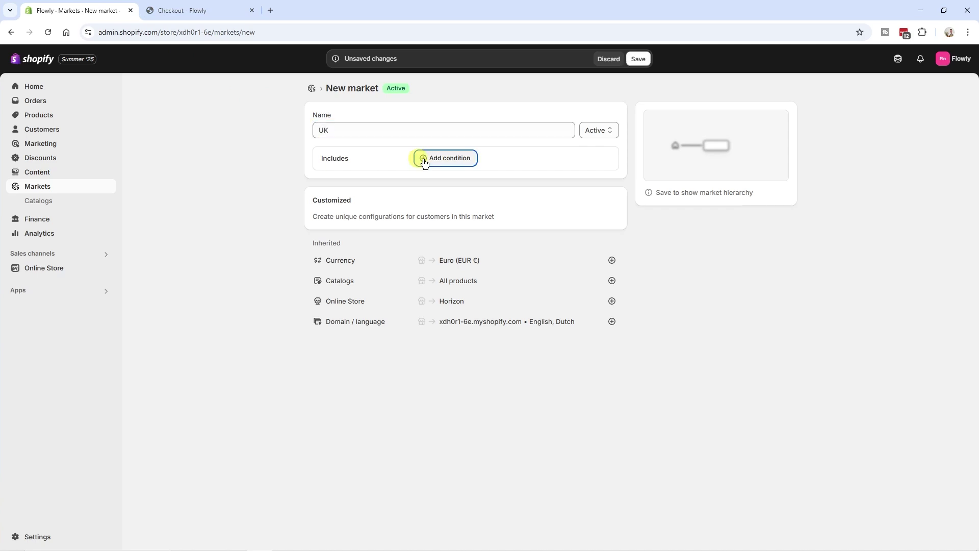
left_click(453, 161)
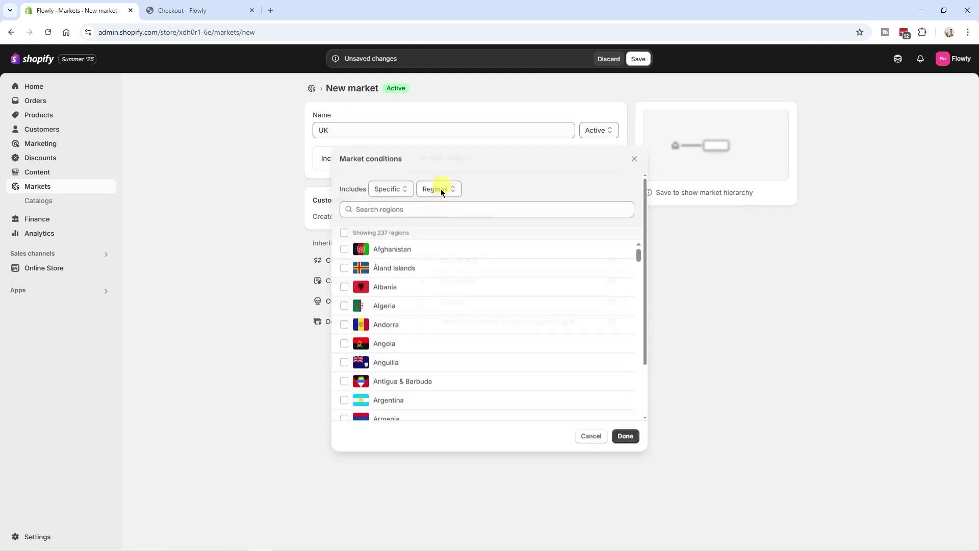
left_click(392, 210)
type("United")
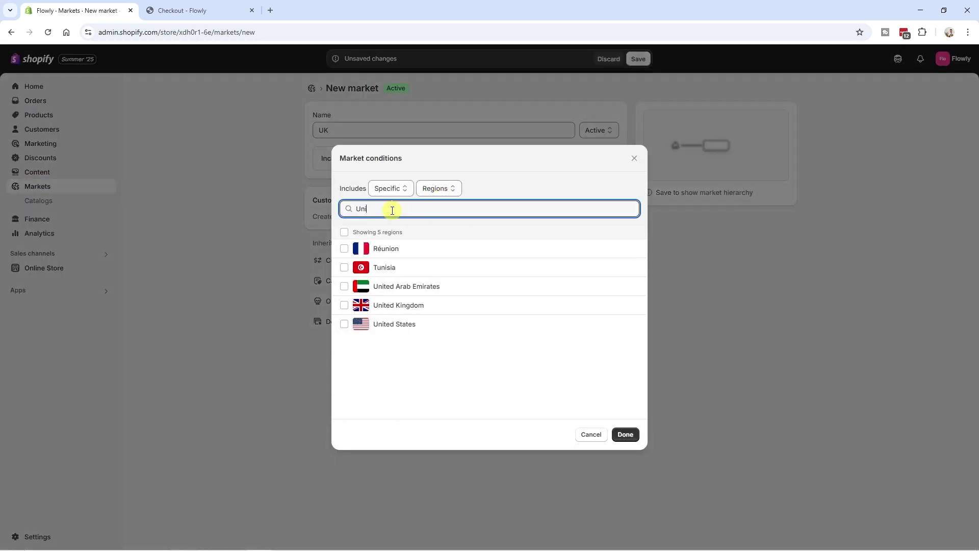
left_click(343, 269)
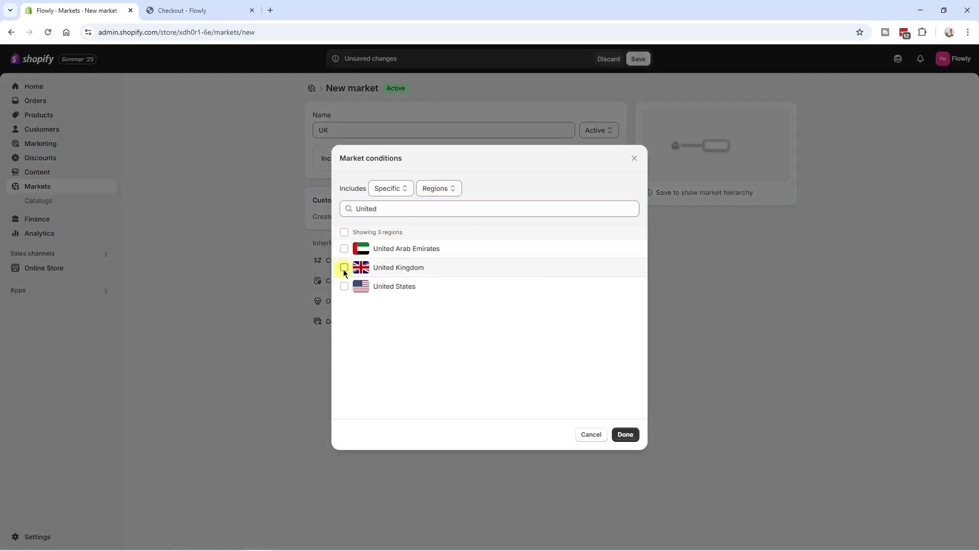
left_click(626, 435)
left_click(640, 59)
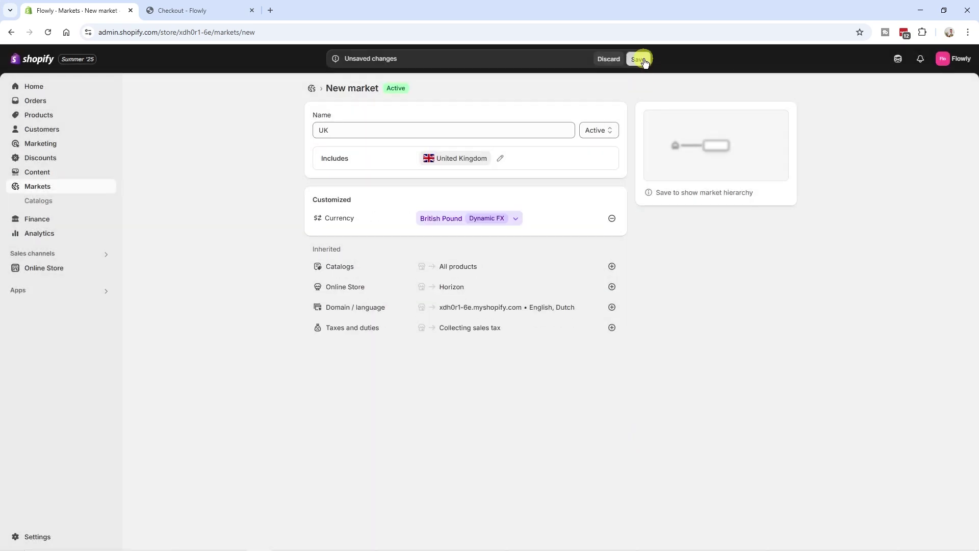
Step: Reload checkout and verify United Kingdom is listed alongside Belgium and Netherlands
left_click(195, 10)
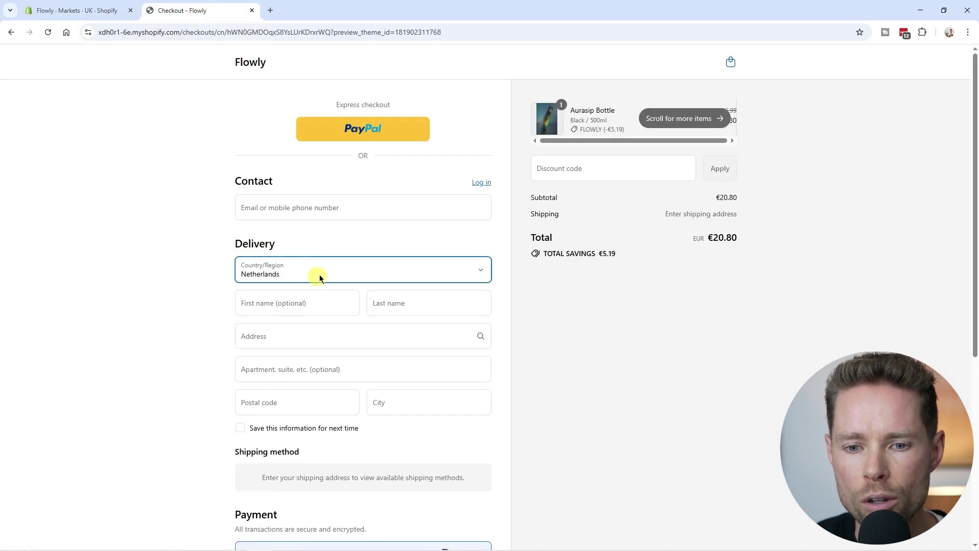
left_click(273, 265)
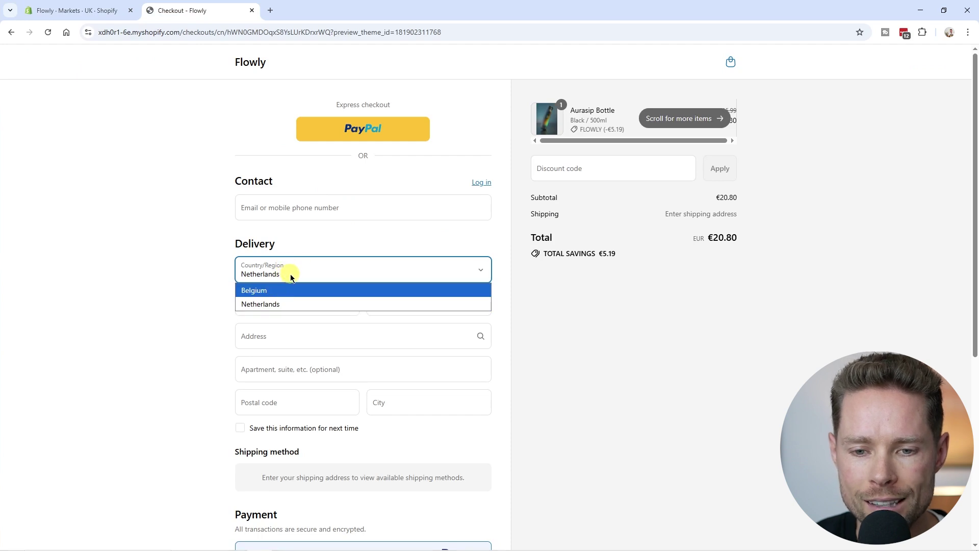
left_click(226, 32)
key("Return")
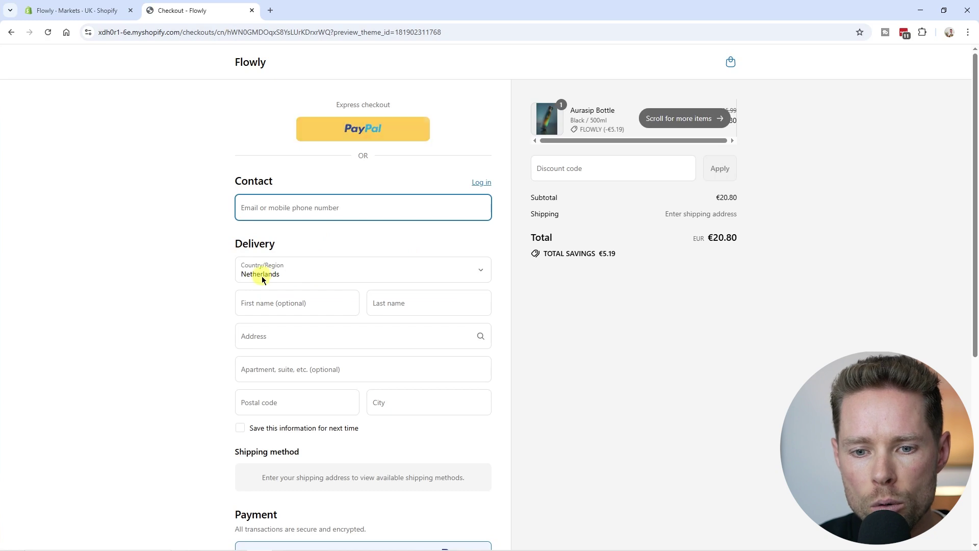
left_click(262, 279)
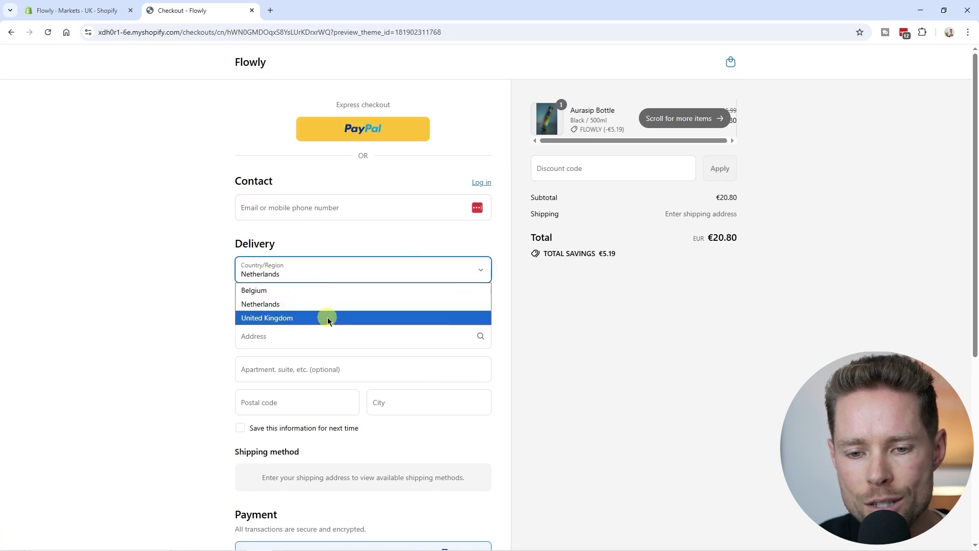
key("ctrl+shift+Tab")
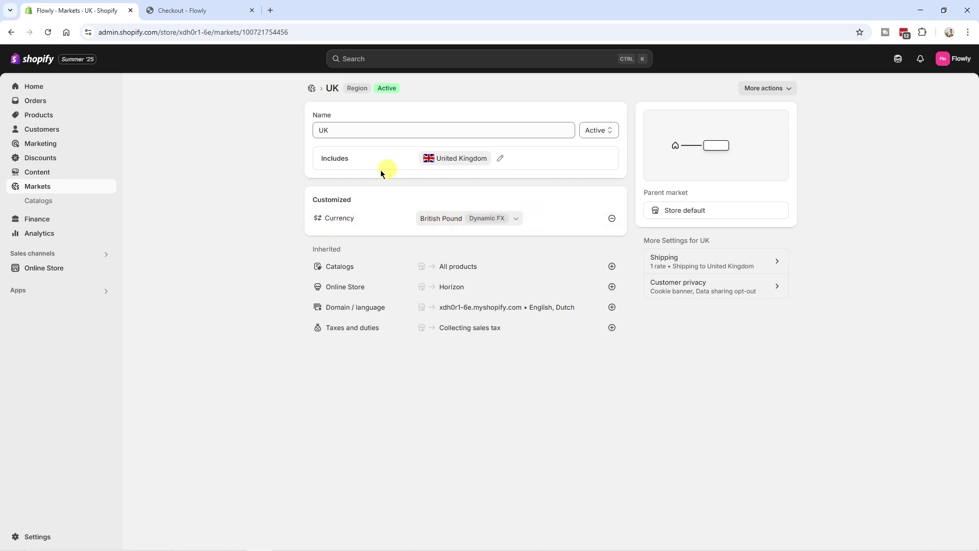
left_click(517, 219)
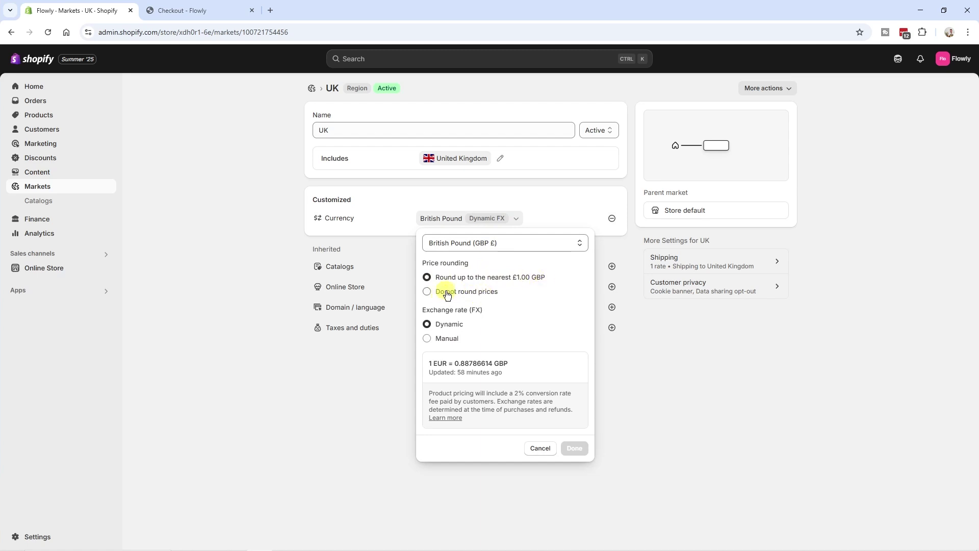
left_click_drag(424, 311, 484, 310)
left_click(437, 364)
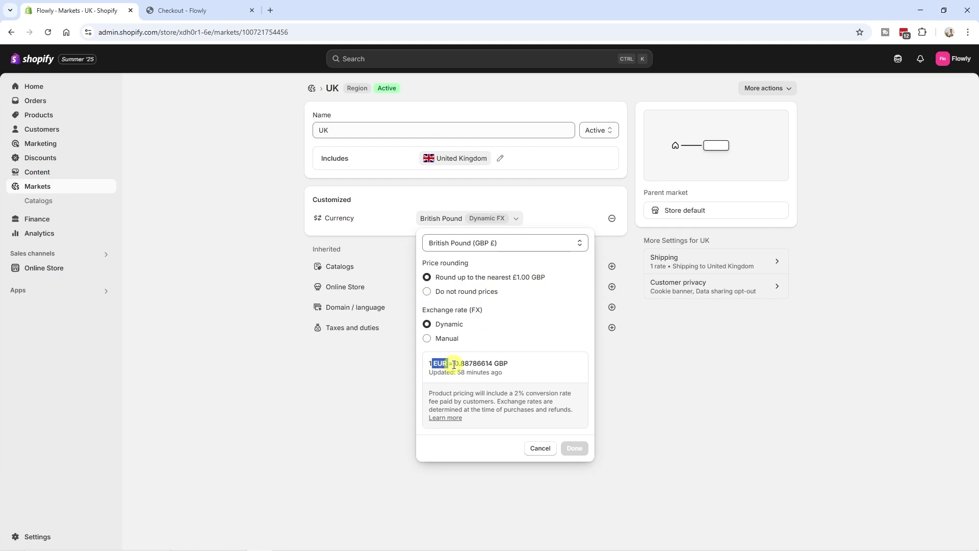
left_click_drag(455, 363, 512, 363)
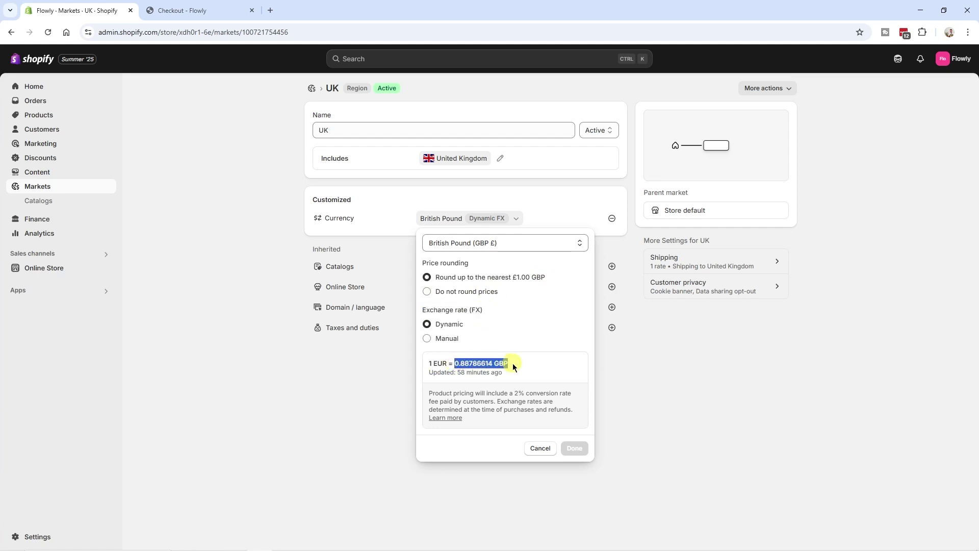
left_click(451, 331)
left_click(539, 449)
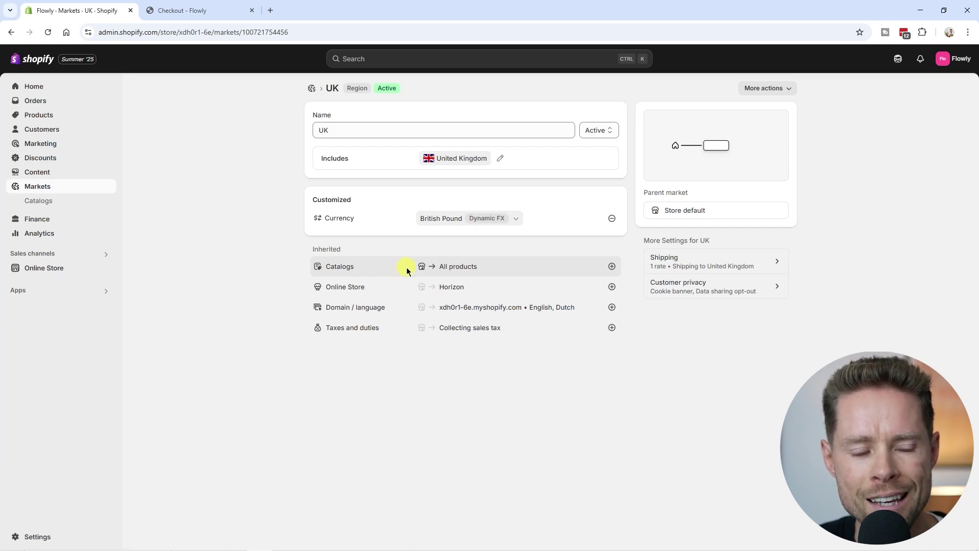
left_click(190, 14)
left_click(254, 62)
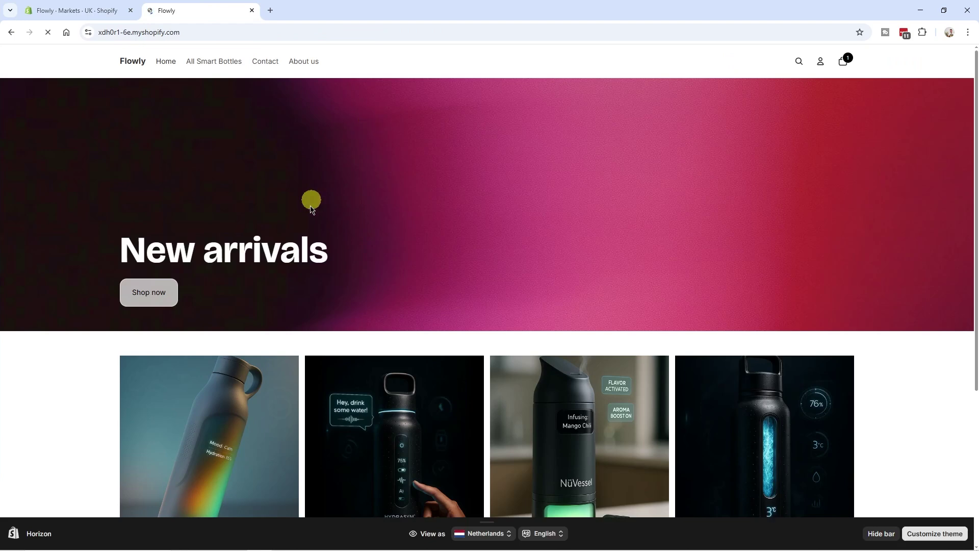
scroll(311, 209, "down", 4)
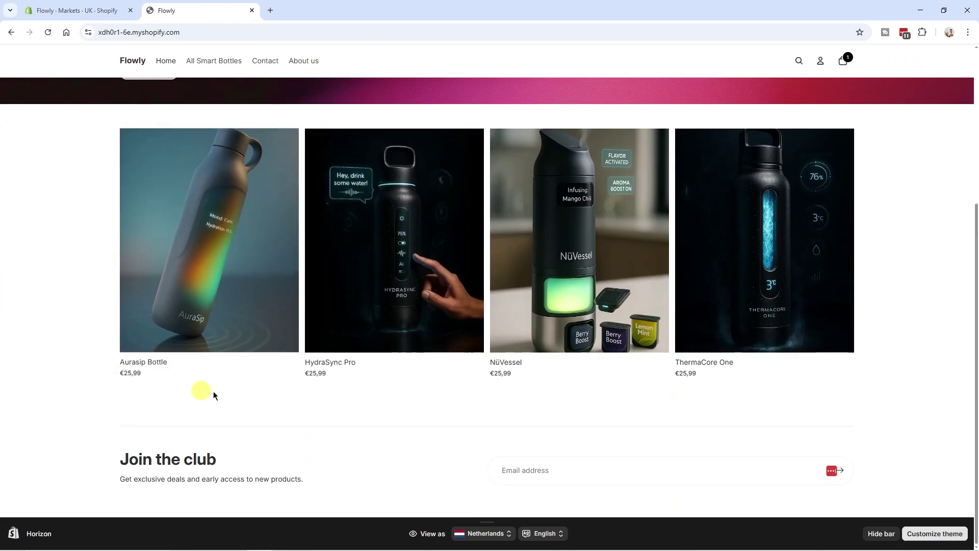
key("ctrl+1")
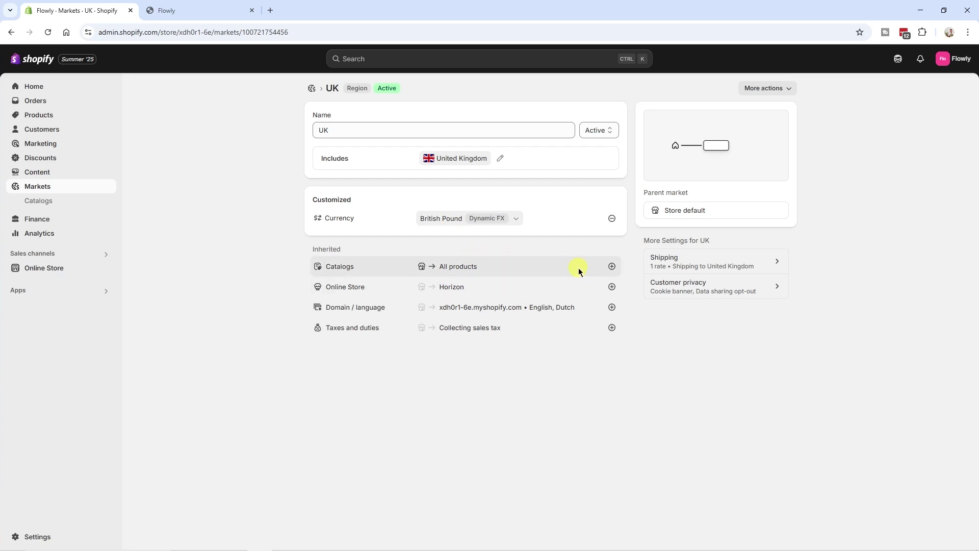
Step: Create a new UK catalog with the price adjustment kept as a decrease, and save it
left_click(612, 267)
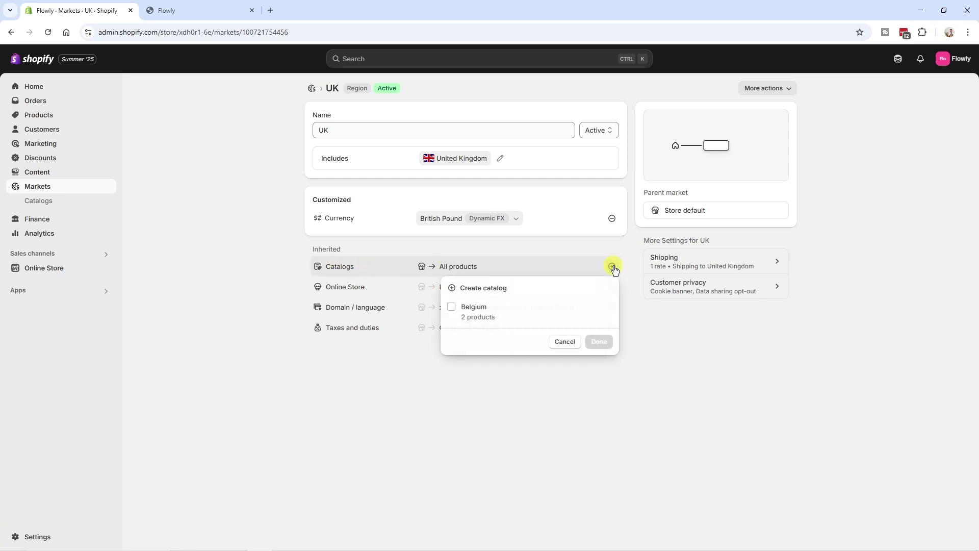
left_click(512, 292)
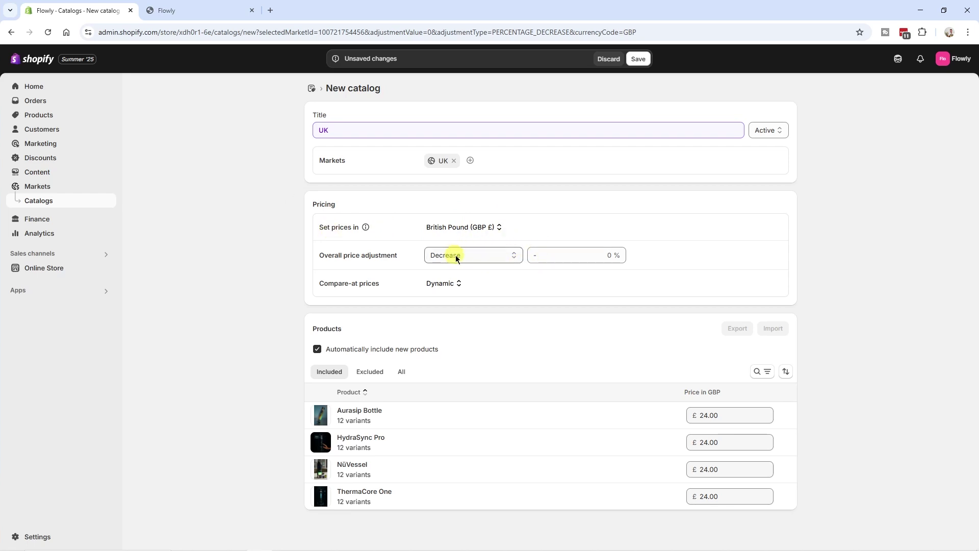
left_click(475, 255)
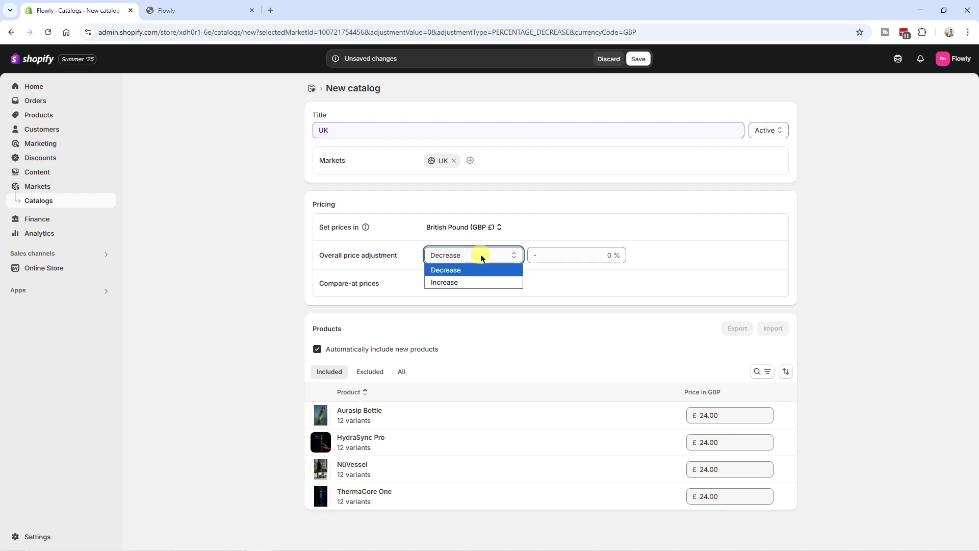
left_click(446, 270)
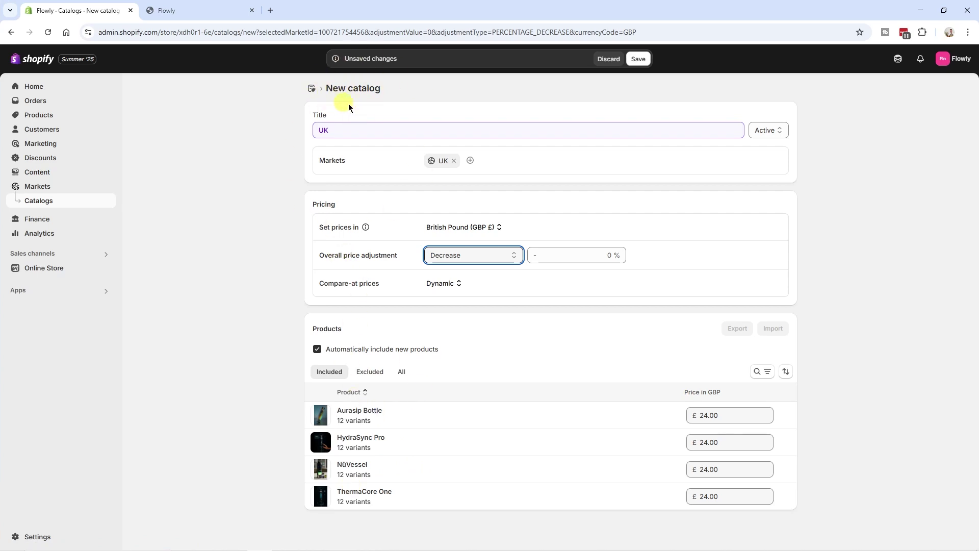
left_click(640, 61)
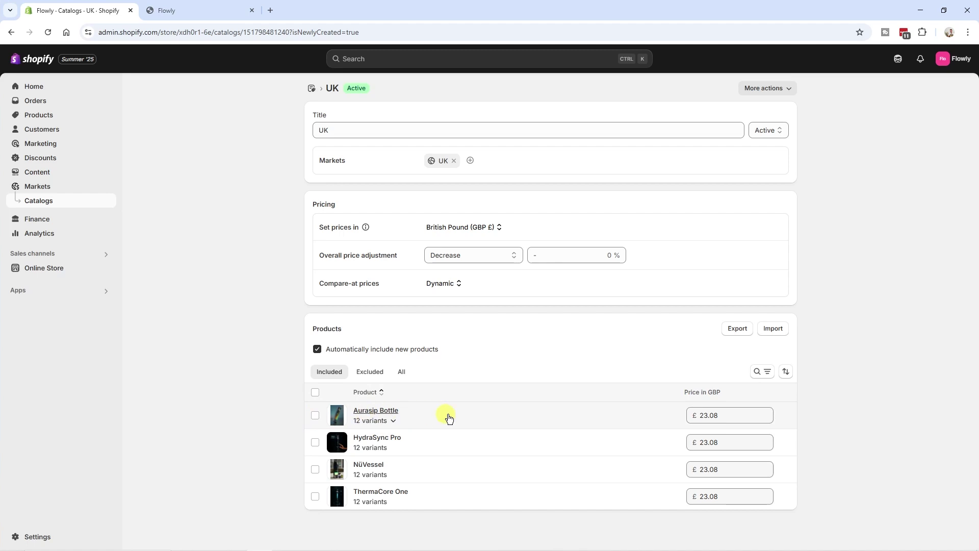
Step: Exclude Aurasip Bottle from the UK catalog and review the Excluded and Included products
left_click(315, 415)
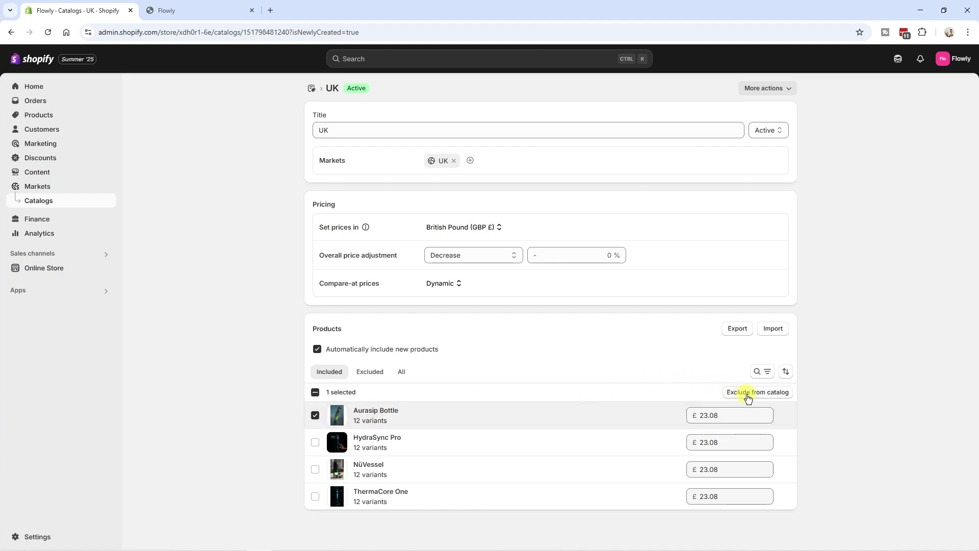
left_click(777, 393)
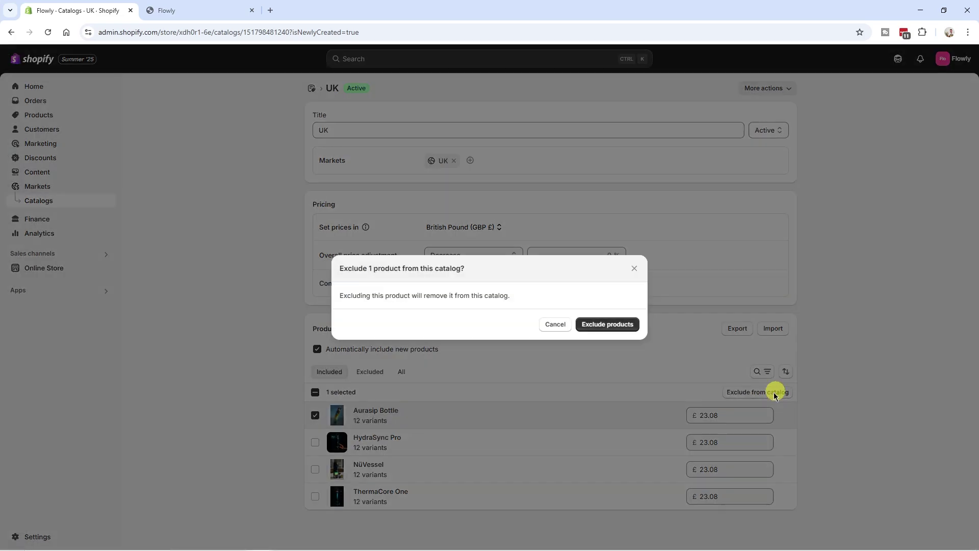
left_click(619, 329)
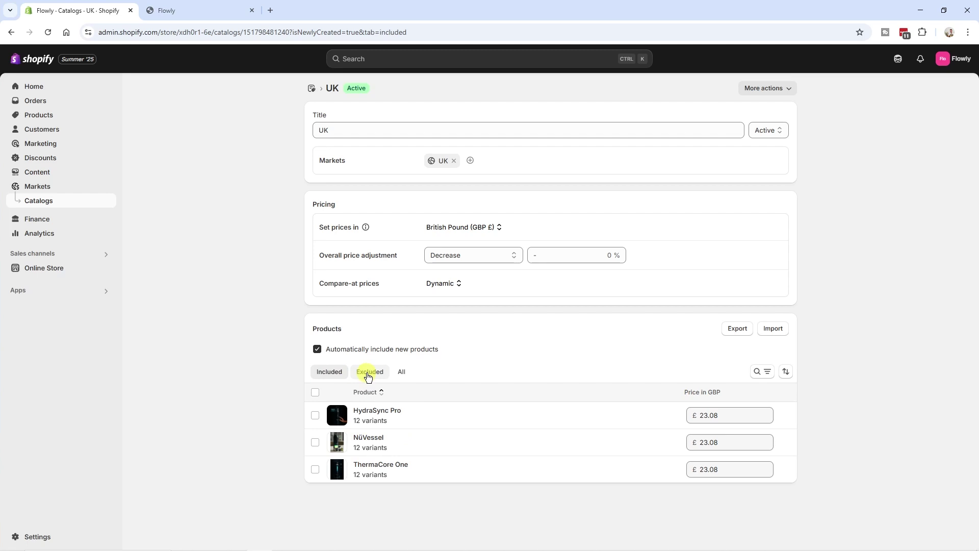
left_click(370, 374)
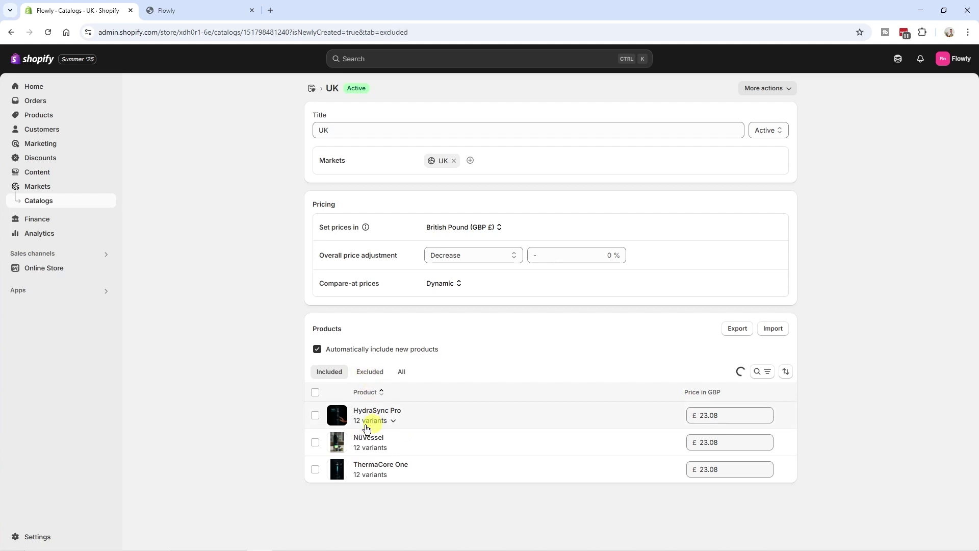
left_click(338, 375)
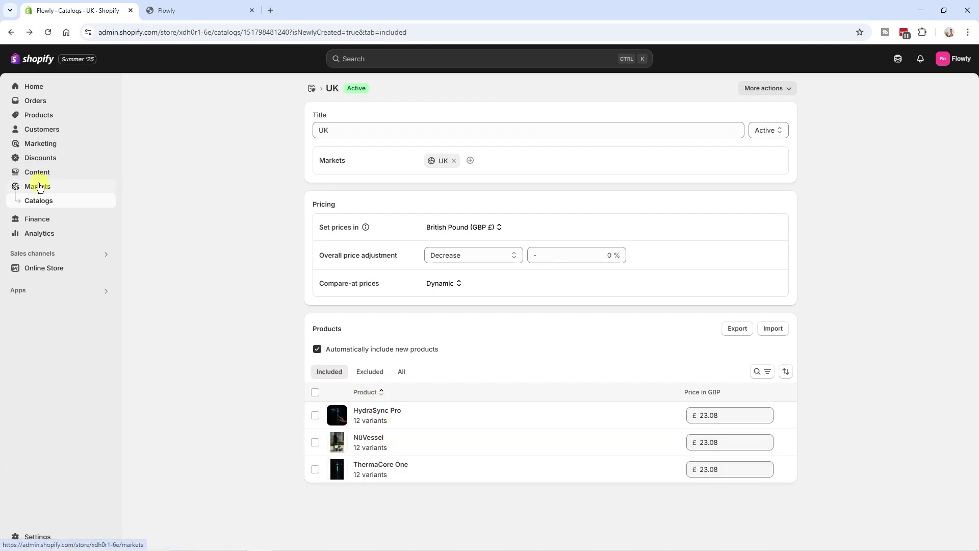
left_click(33, 188)
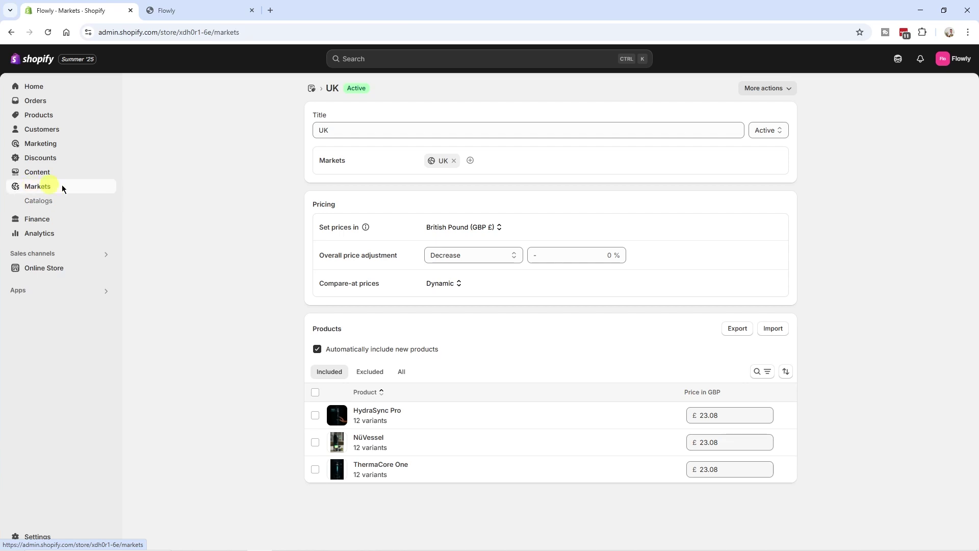
Step: Open the UK market's details and bring up the Horizon theme option for its Online Store
left_click(276, 178)
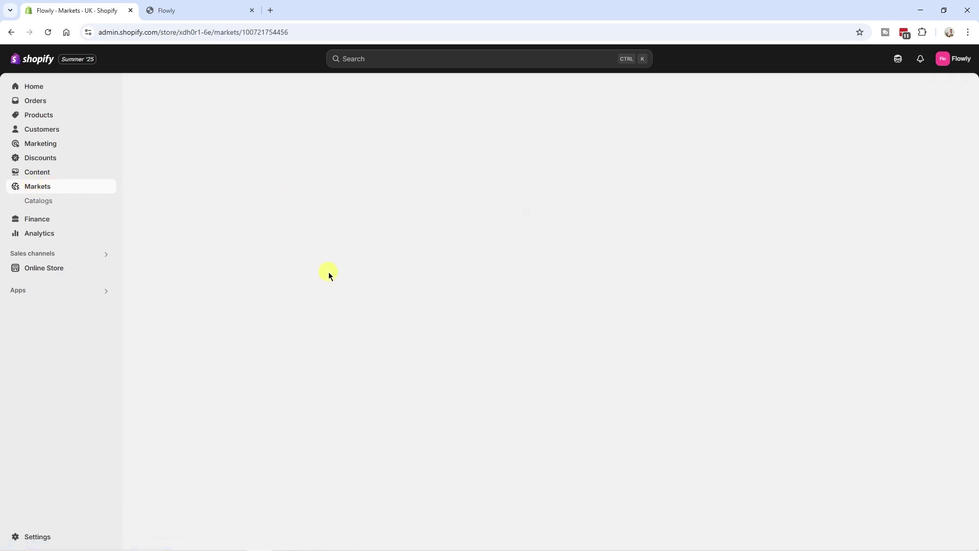
left_click_drag(310, 205, 369, 203)
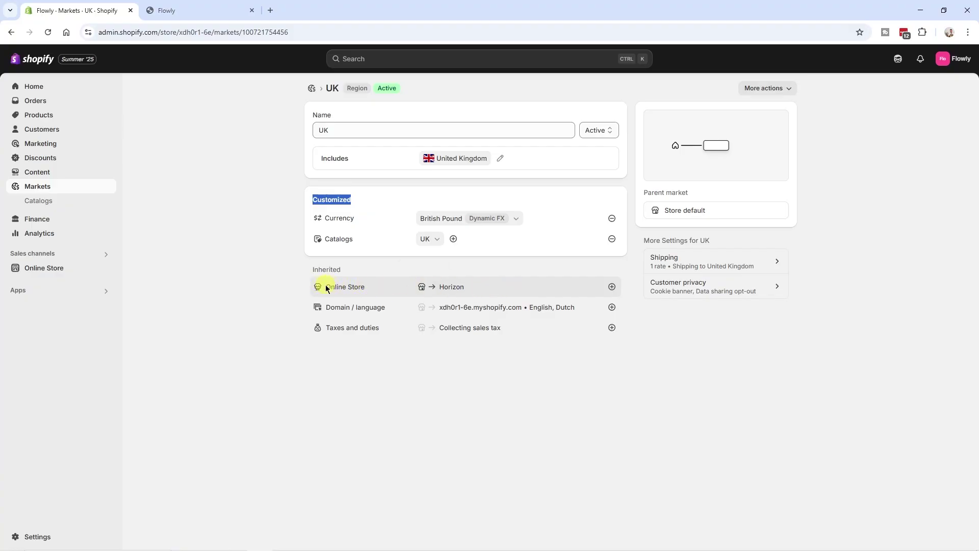
left_click(612, 287)
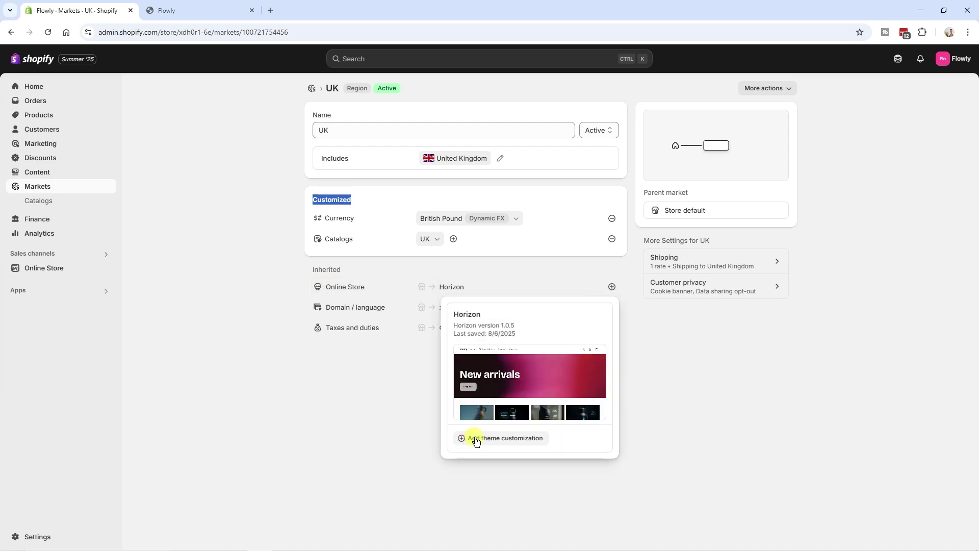
Step: Add a UK Horizon customization and change the home heading to 'New arrivals UK', saved
left_click(530, 439)
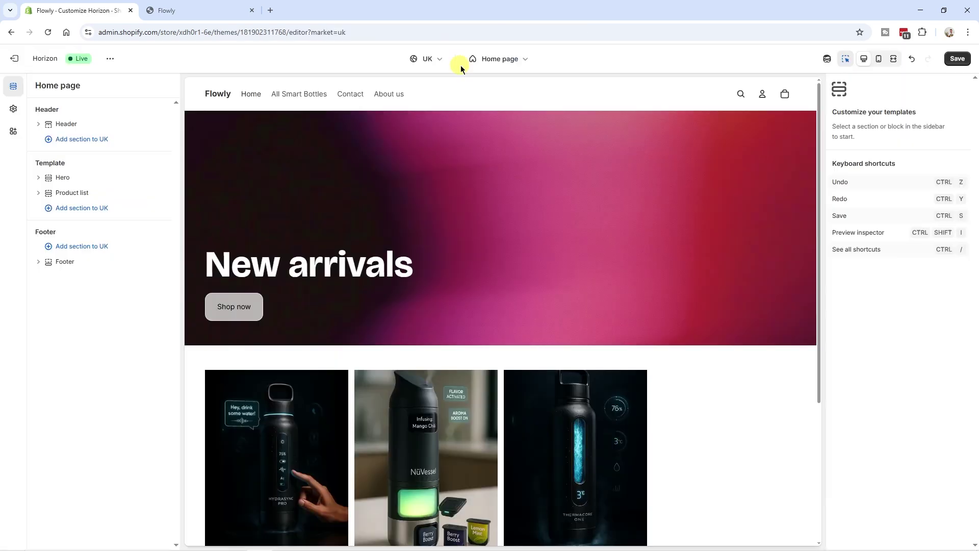
left_click(433, 62)
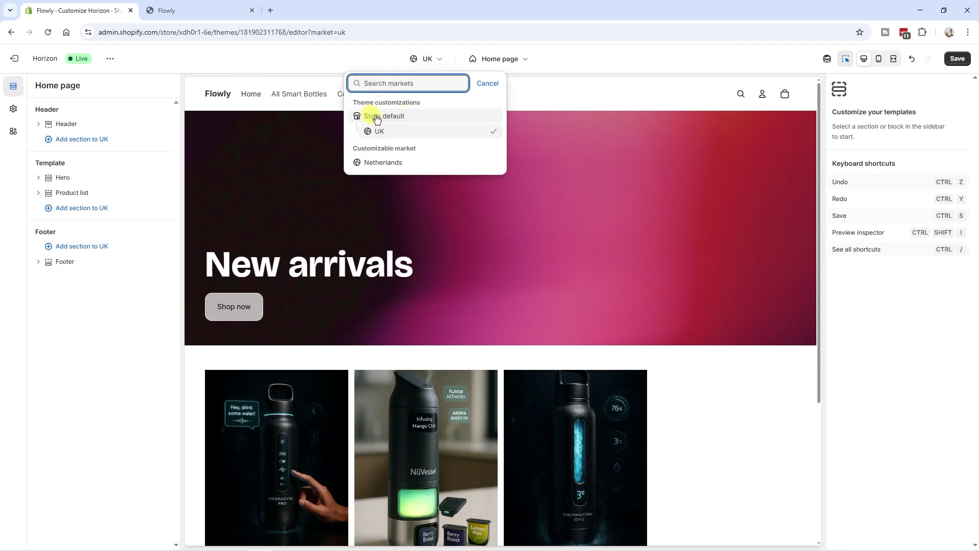
left_click(331, 271)
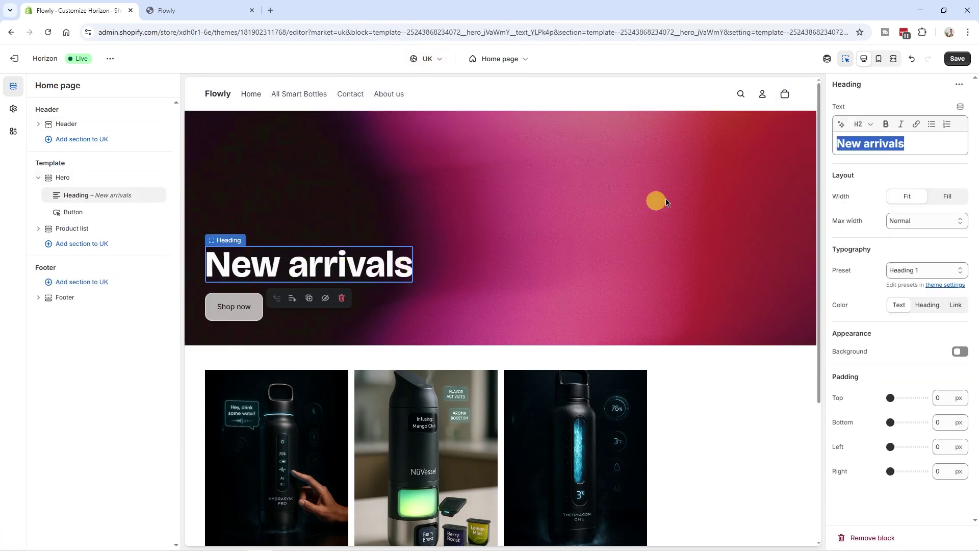
left_click(906, 148)
type("UK")
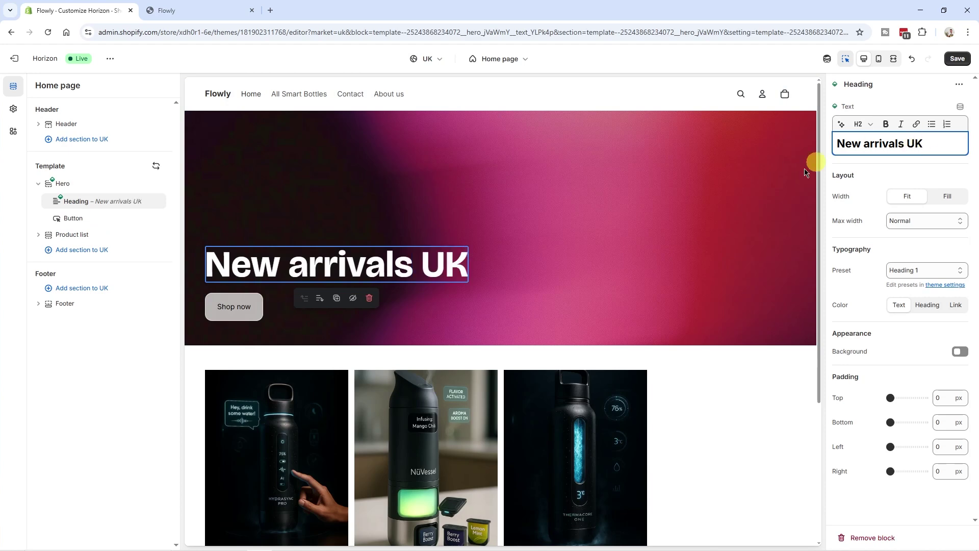
left_click(957, 60)
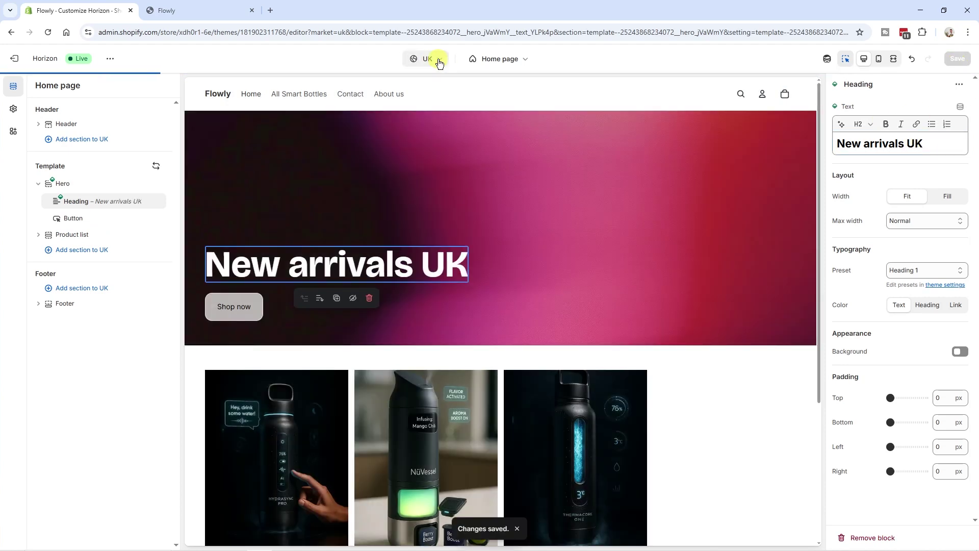
left_click(431, 59)
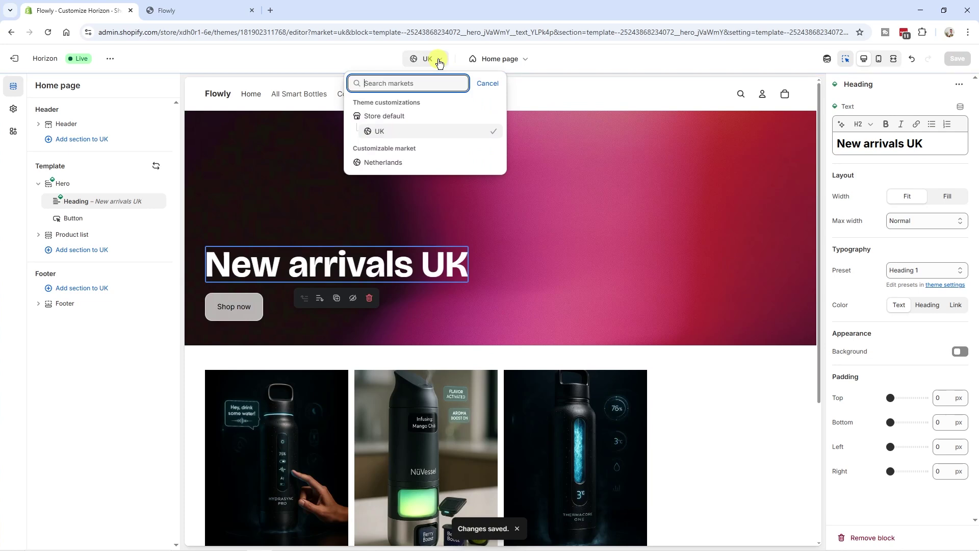
left_click(399, 118)
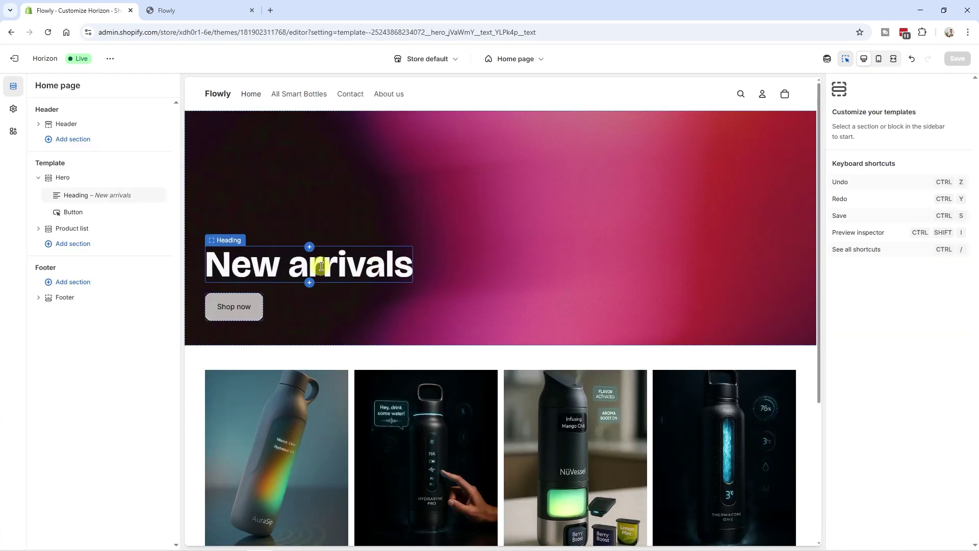
left_click(428, 59)
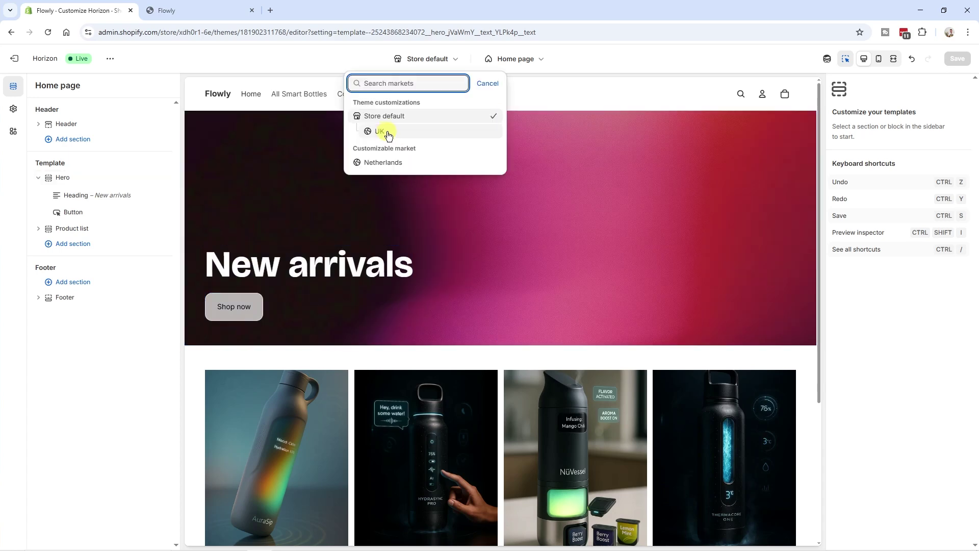
left_click(388, 134)
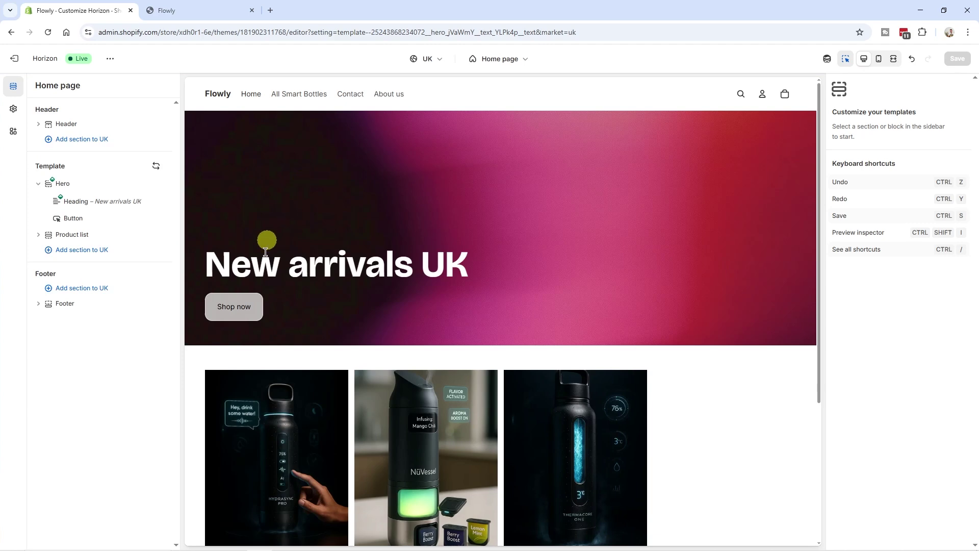
scroll(506, 329, "down", 4)
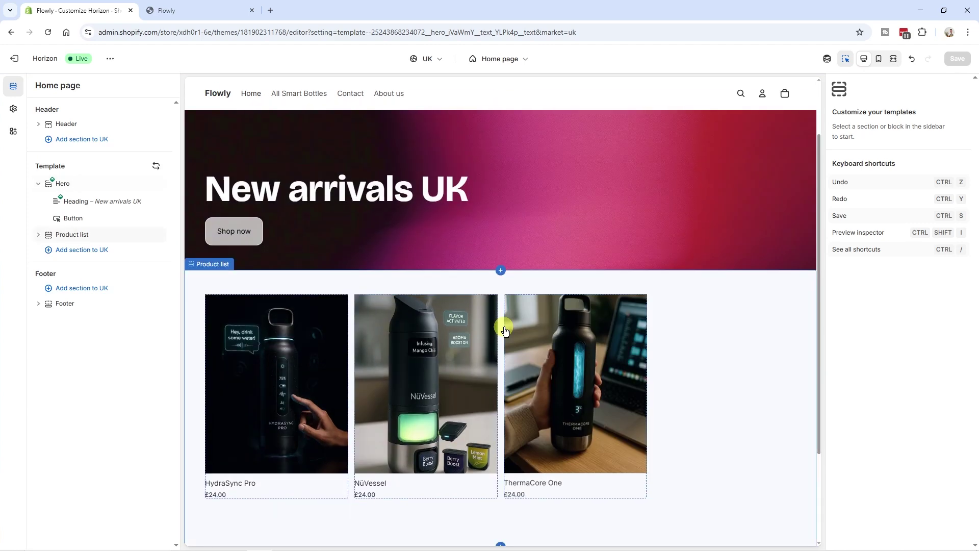
scroll(449, 357, "up", 4)
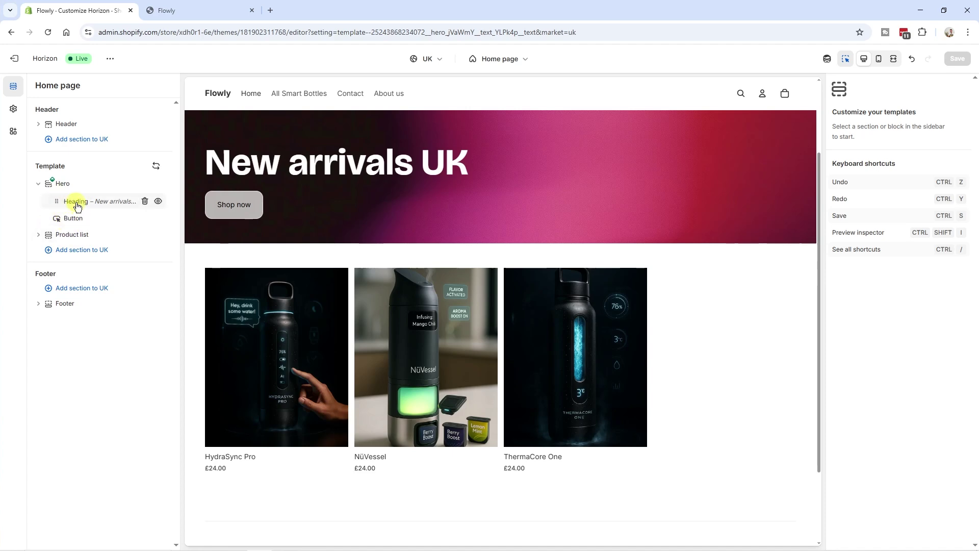
left_click(442, 59)
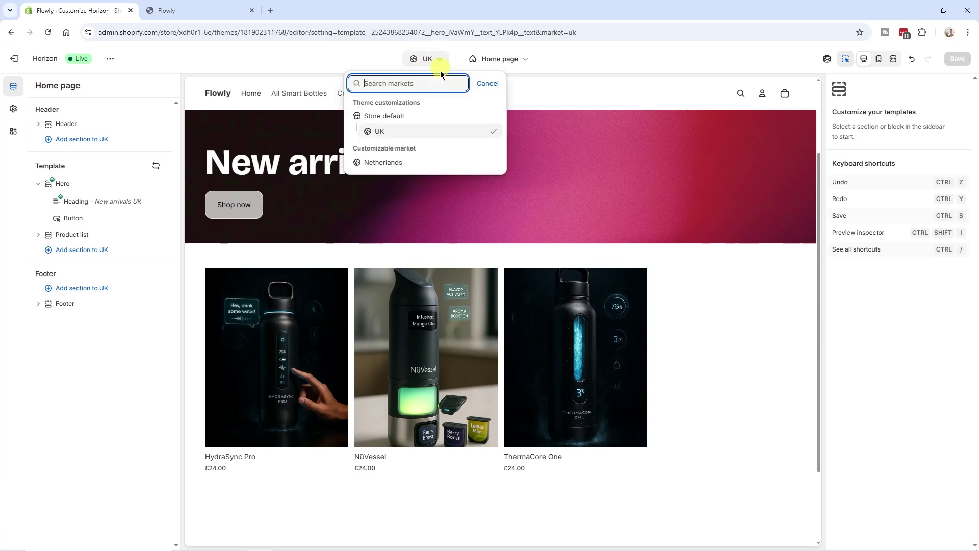
Step: Preview the UK Default product template with HydraSync Pro and scroll through it
left_click(367, 114)
left_click(525, 64)
left_click(475, 120)
left_click(519, 135)
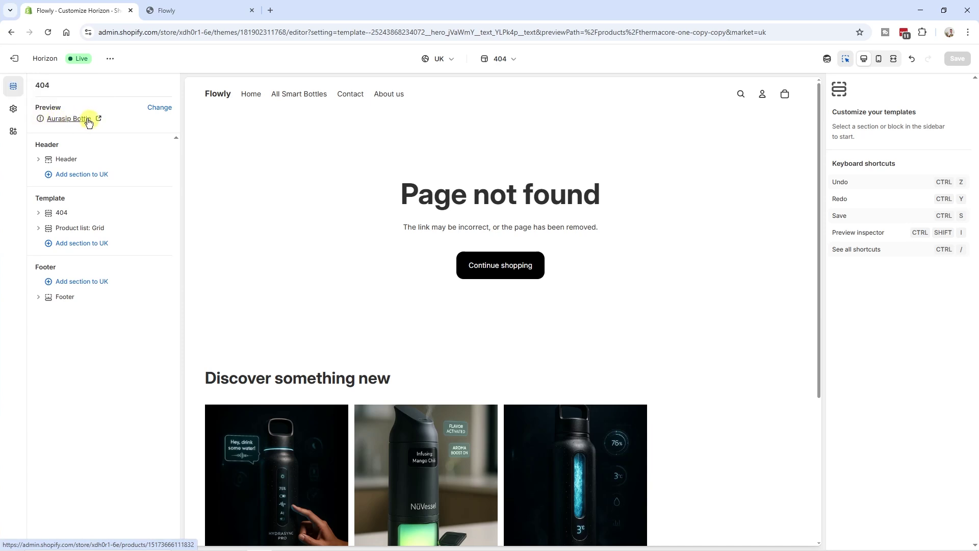
left_click(158, 108)
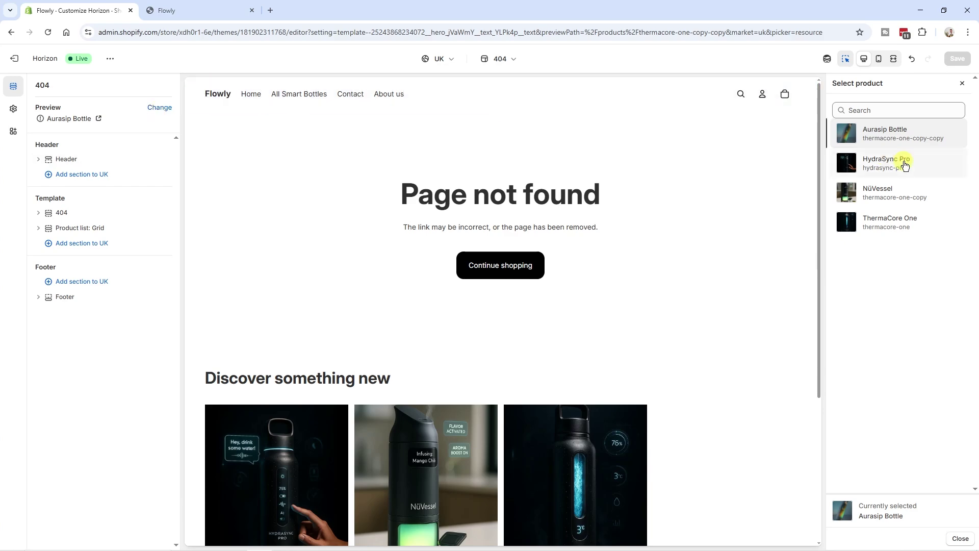
left_click(904, 163)
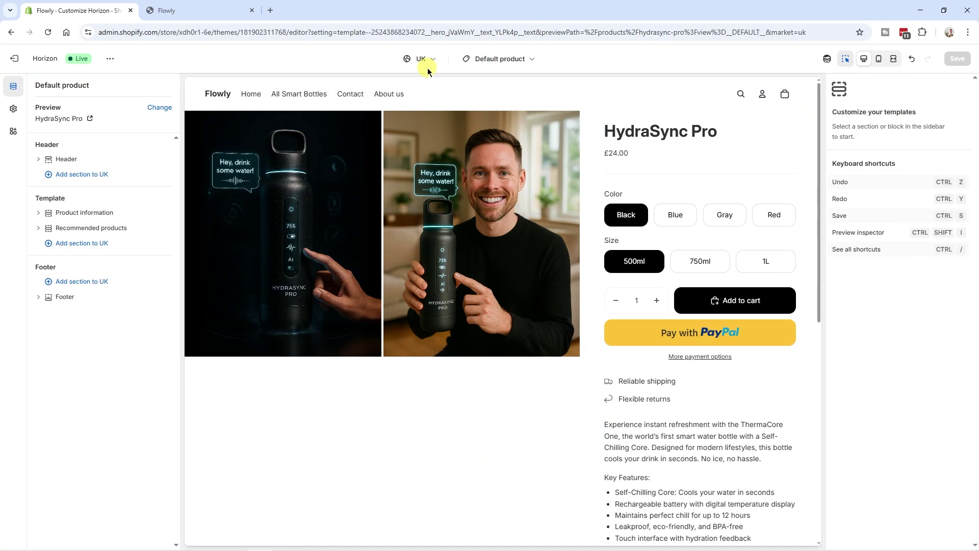
scroll(637, 286, "down", 3)
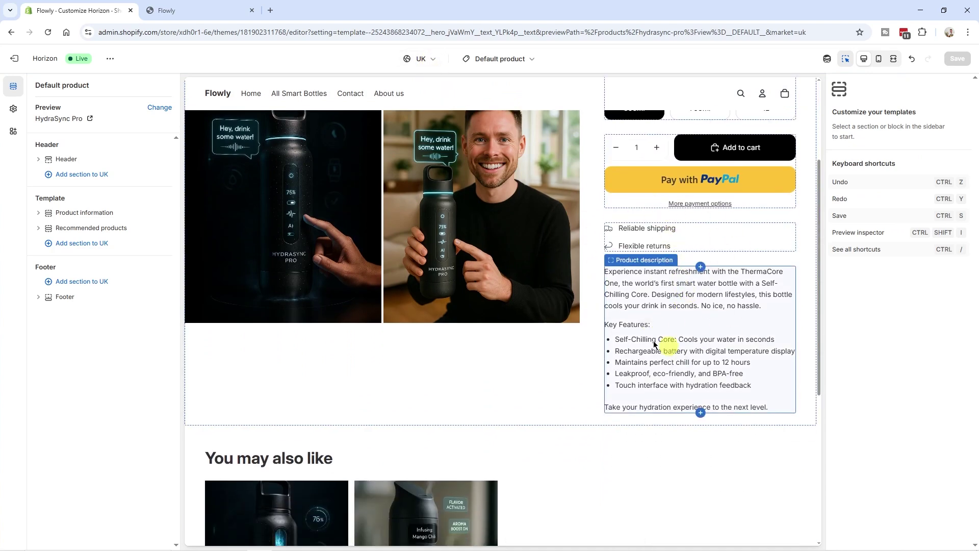
scroll(653, 284, "up", 1)
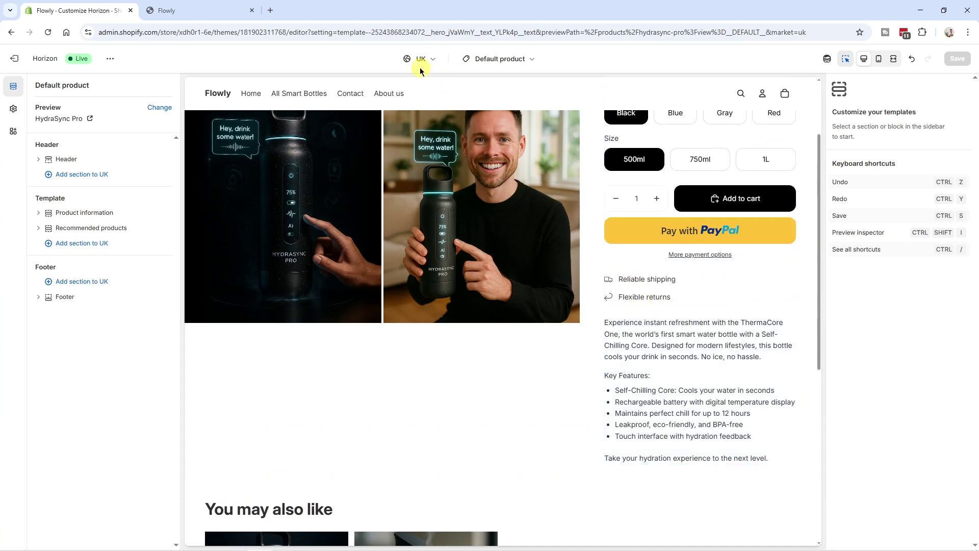
left_click(22, 60)
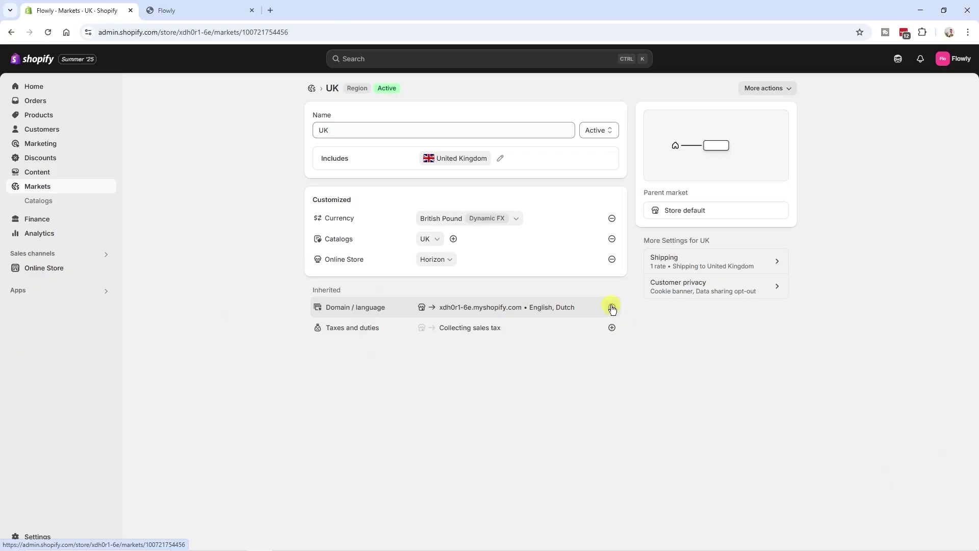
Step: Add an en-gb subfolder with English as default language to the UK market
left_click(612, 308)
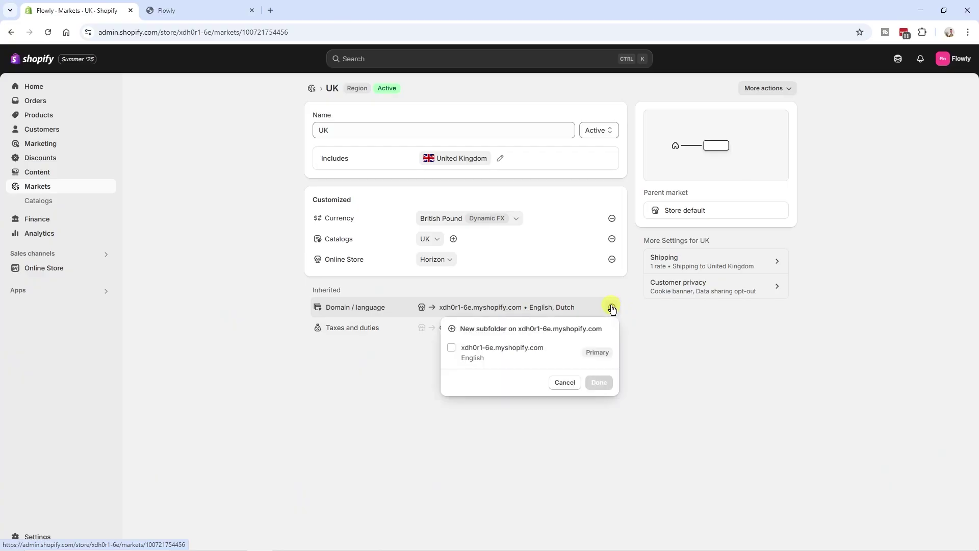
left_click(524, 329)
left_click(453, 262)
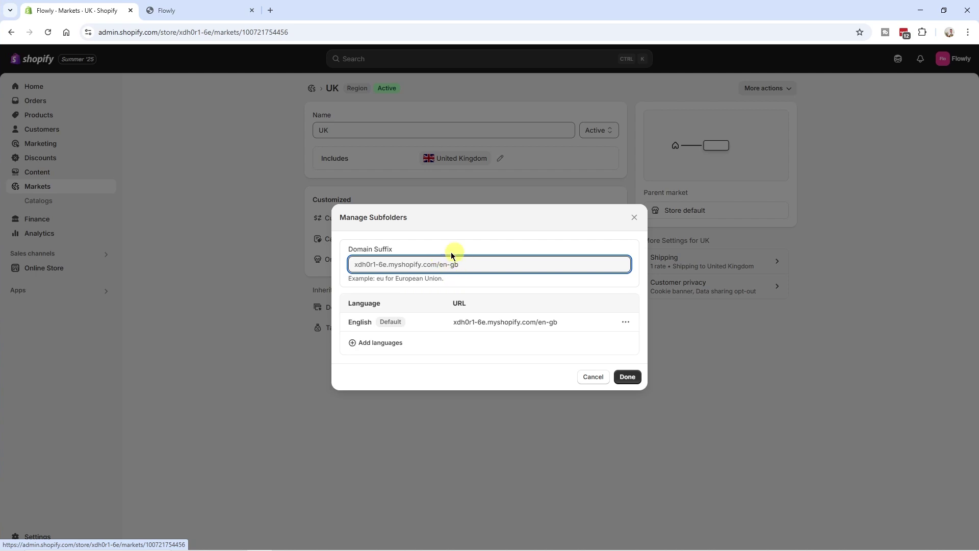
left_click(627, 377)
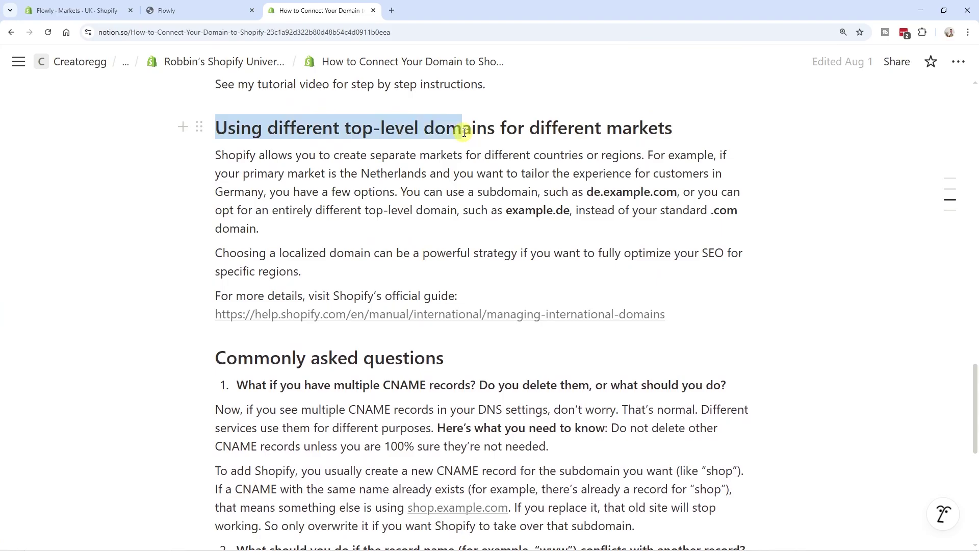
left_click_drag(458, 130, 708, 129)
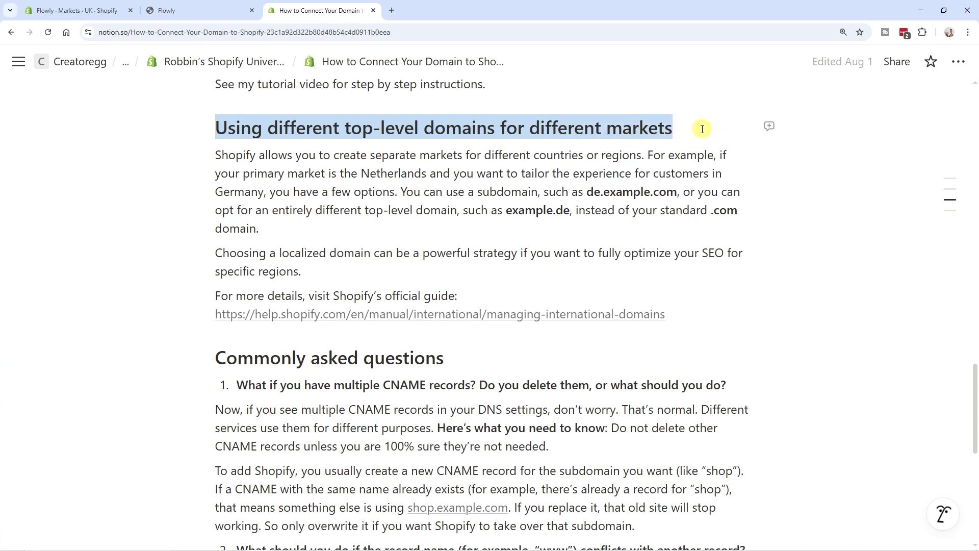
Step: Open Shopify's managing-international-domains guide linked from the Notion top-level domains note
left_click_drag(718, 127, 696, 130)
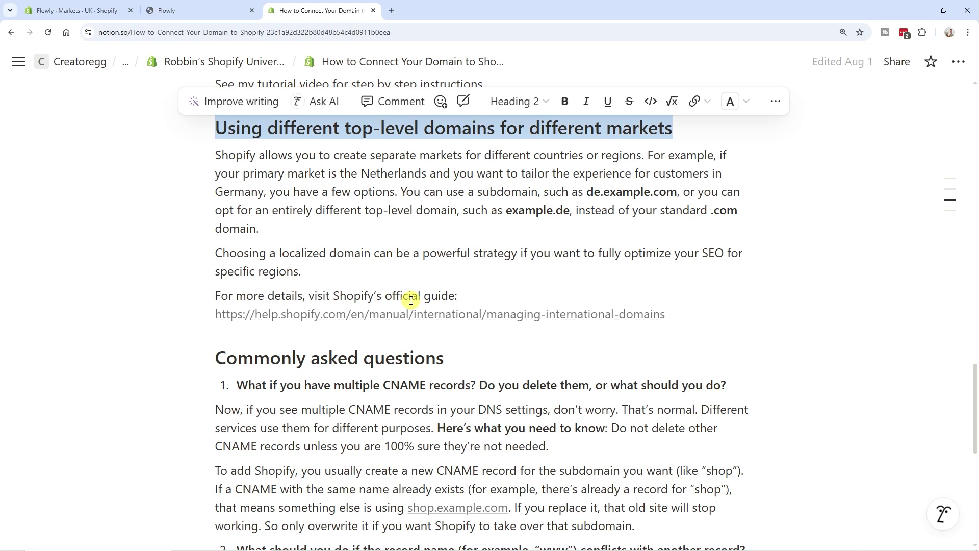
mouse_move(401, 315)
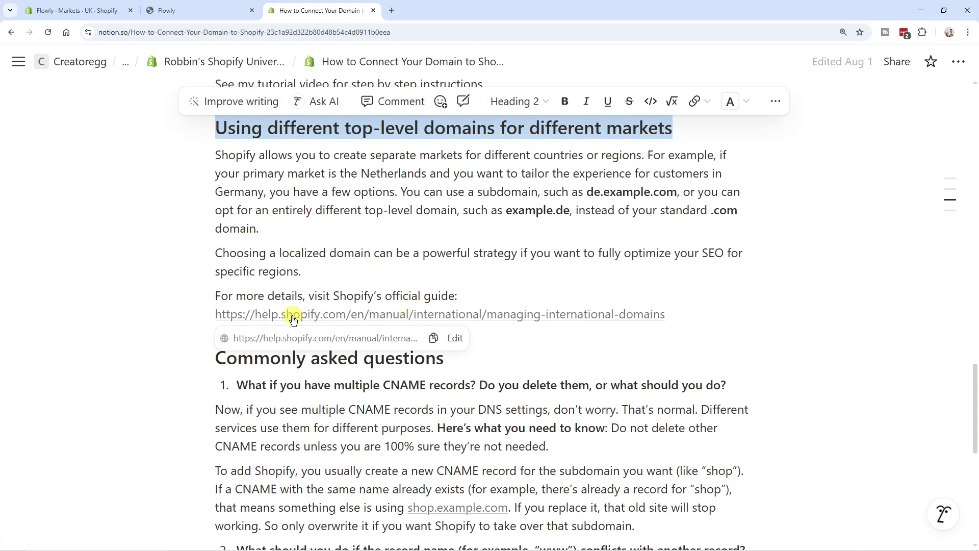
left_click(275, 315)
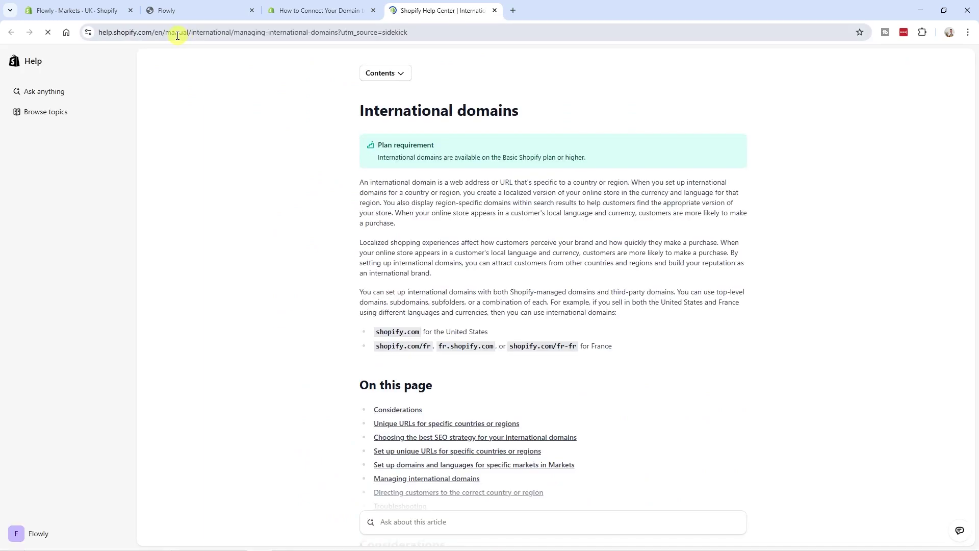
Step: Highlight the International domains heading, then close the help pages to return to the UK market
left_click_drag(358, 116, 525, 112)
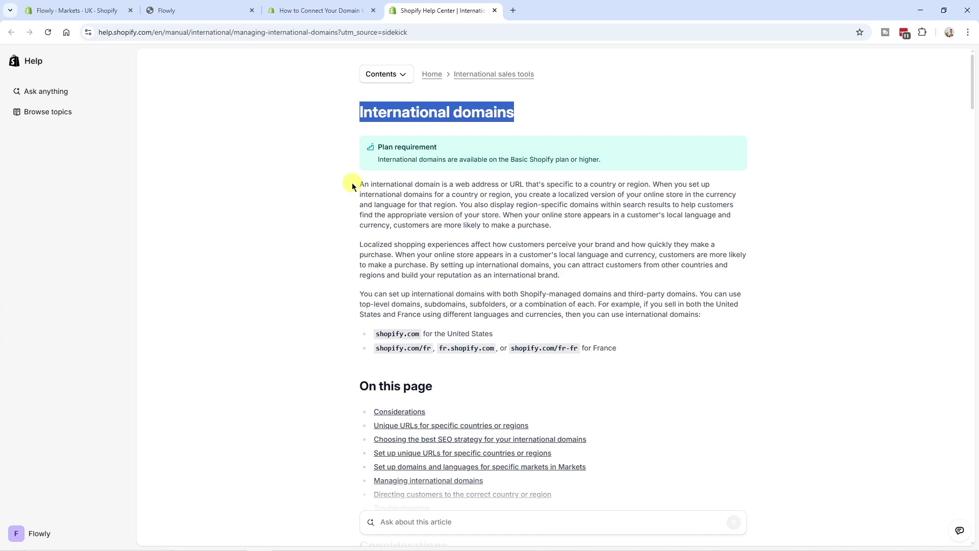
left_click(494, 10)
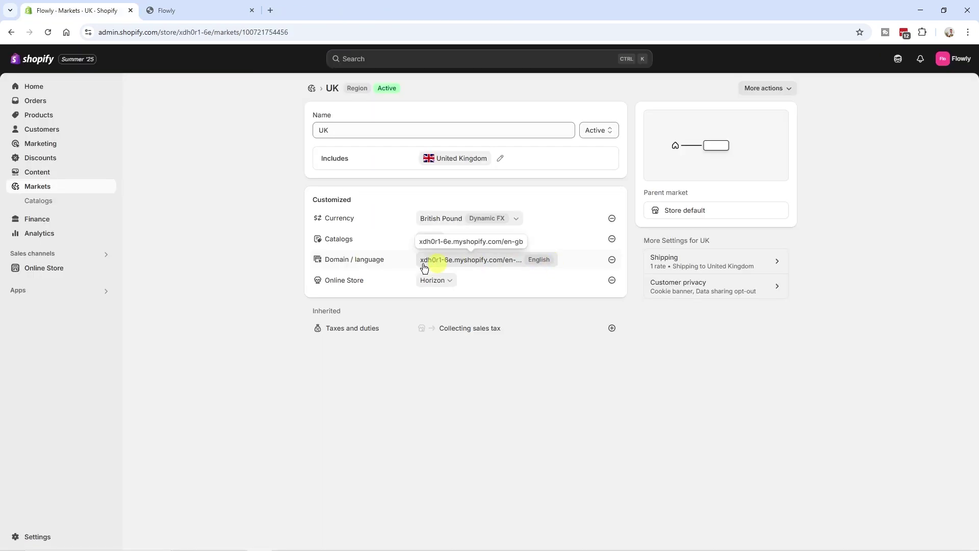
Step: Add Dutch to the UK market's languages and set it as the default
left_click(557, 264)
left_click(374, 347)
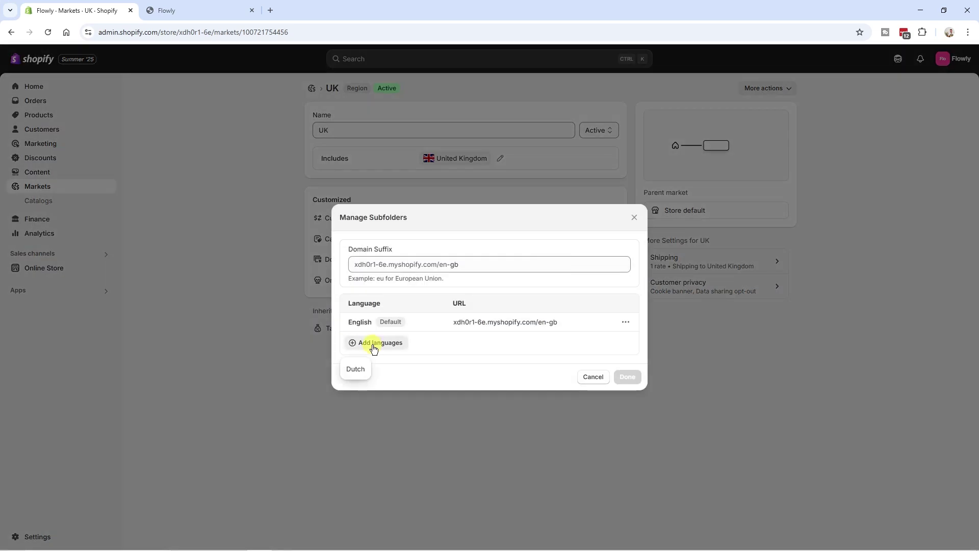
left_click(356, 368)
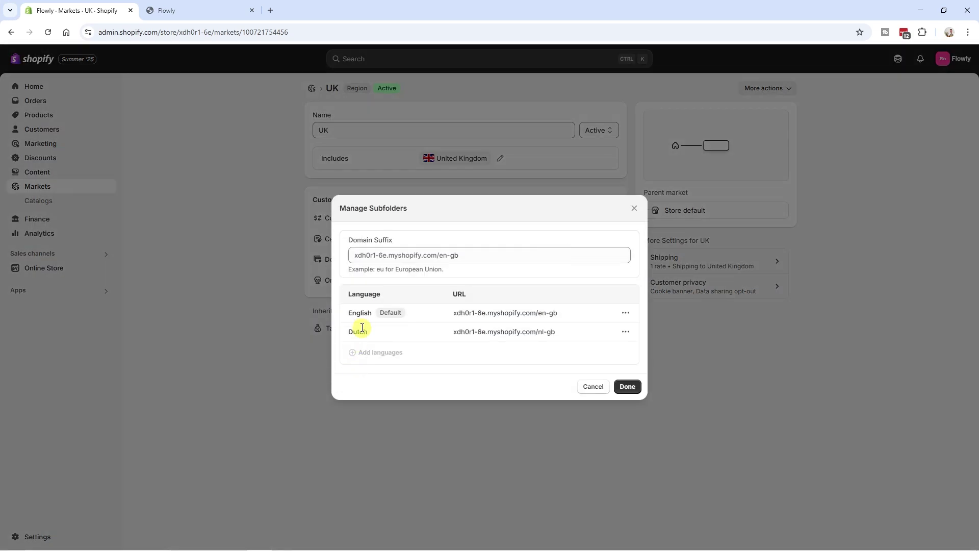
left_click(561, 332)
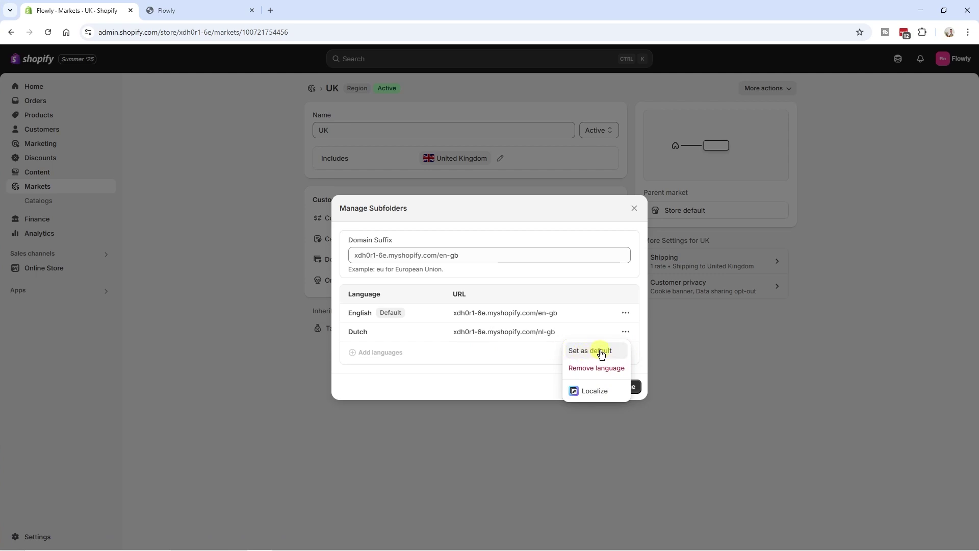
left_click(605, 352)
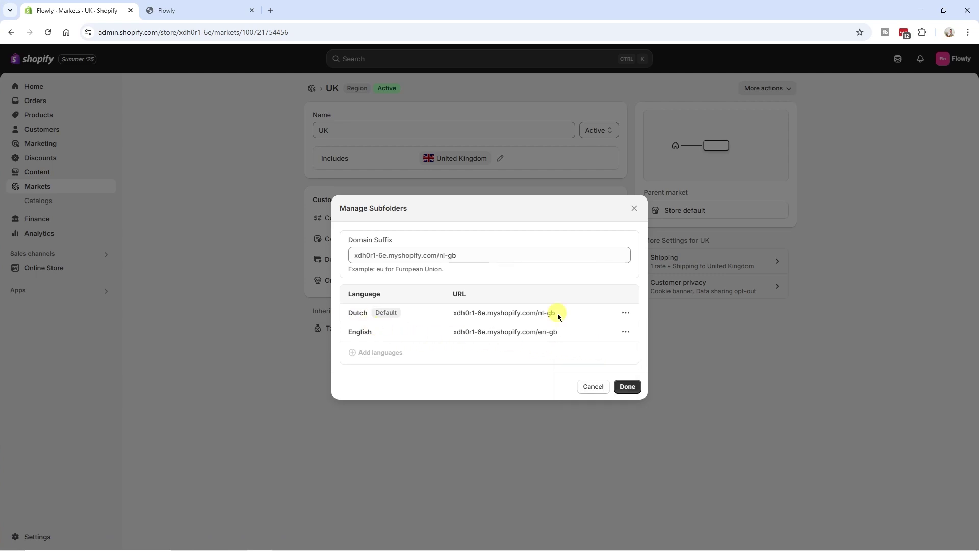
Step: Open English localization for the UK, starting on ThermaCore One's English (UK) title
left_click(628, 332)
left_click(628, 335)
left_click(625, 334)
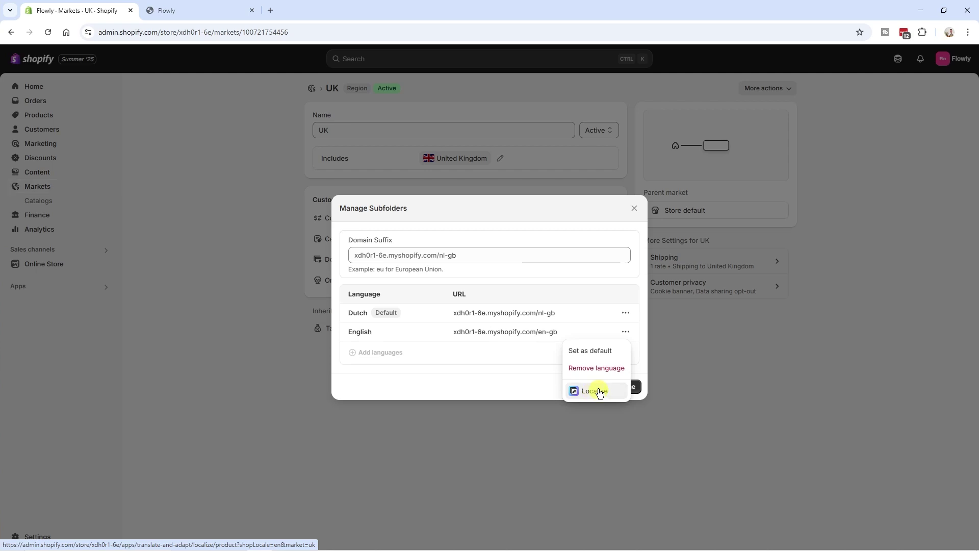
left_click(601, 395)
left_click(684, 182)
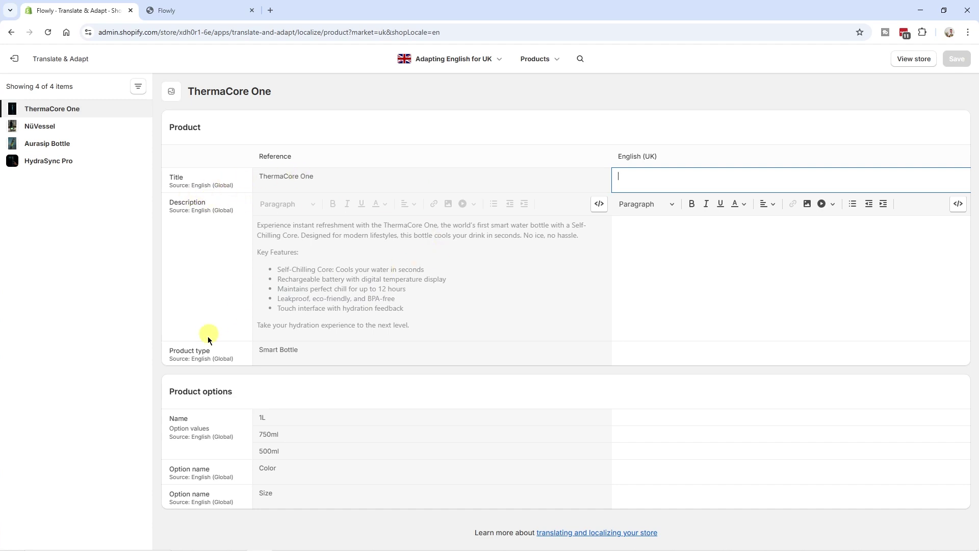
Step: Review UK English adaptations for ThermaCore One, NüVessel and Aurasip Bottle products
left_click(729, 304)
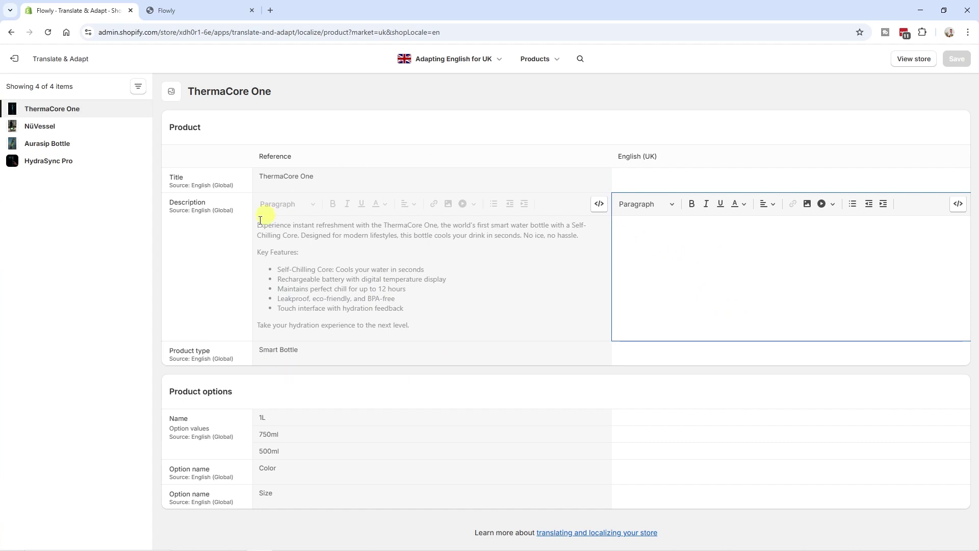
left_click(44, 126)
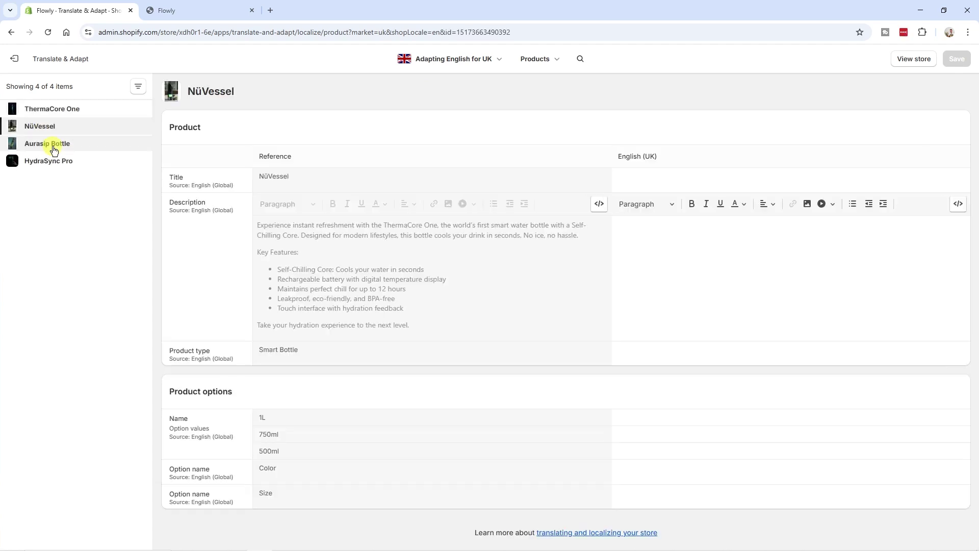
left_click(53, 146)
Step: Review collections, blog posts and blog titles adaptations, then exit to the UK market
left_click(534, 58)
left_click(512, 103)
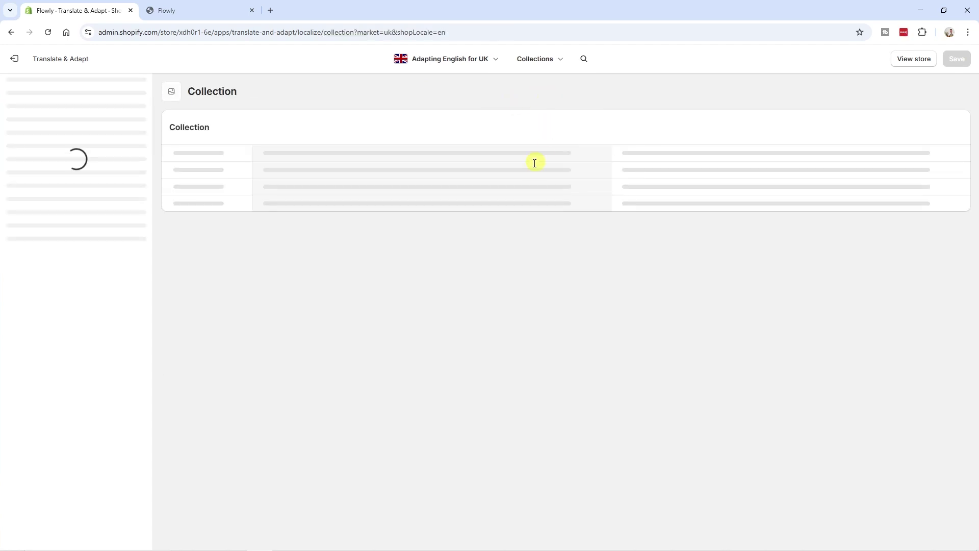
left_click(540, 59)
left_click(535, 120)
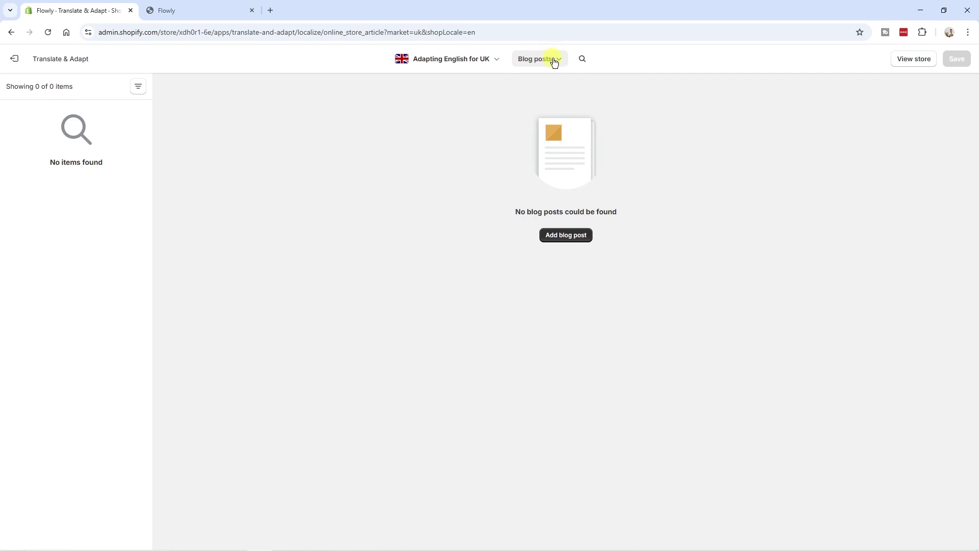
left_click(554, 62)
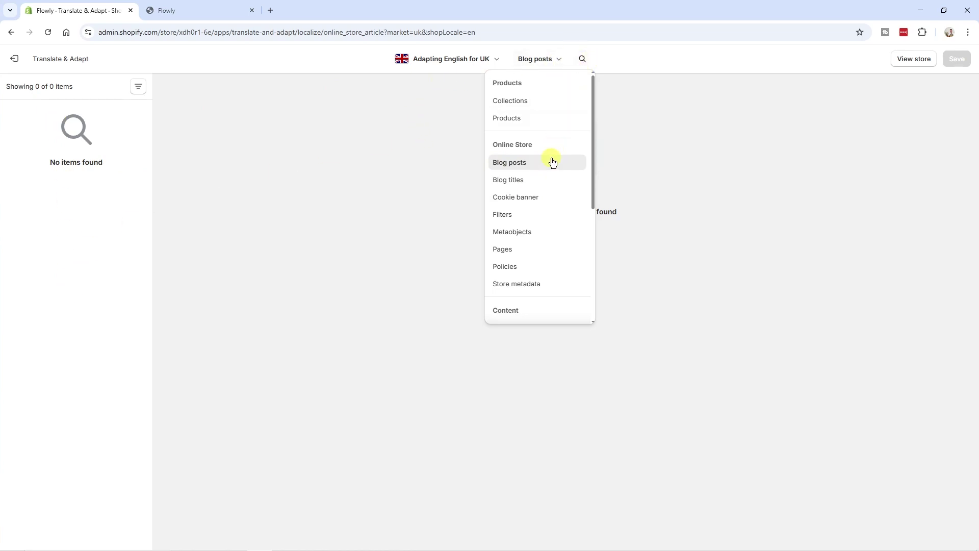
left_click(526, 181)
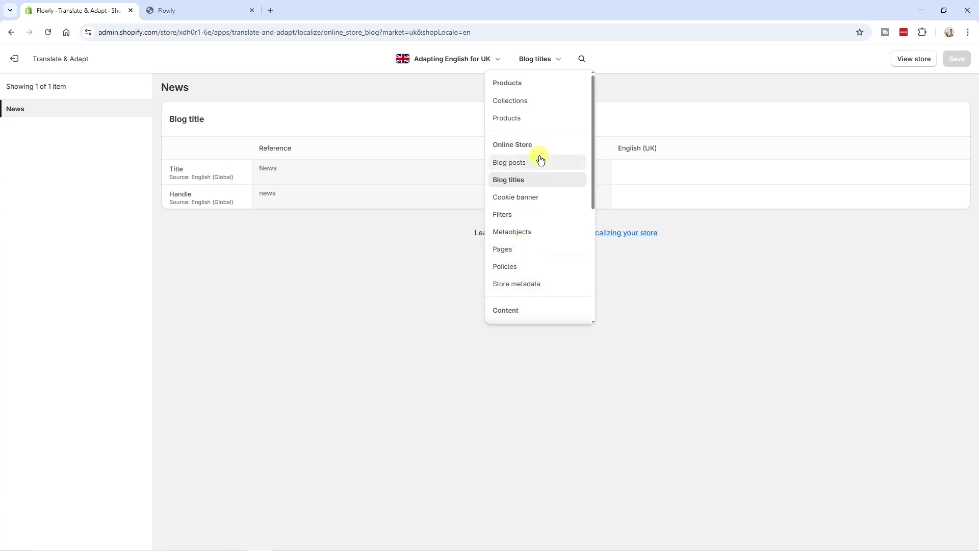
left_click(542, 61)
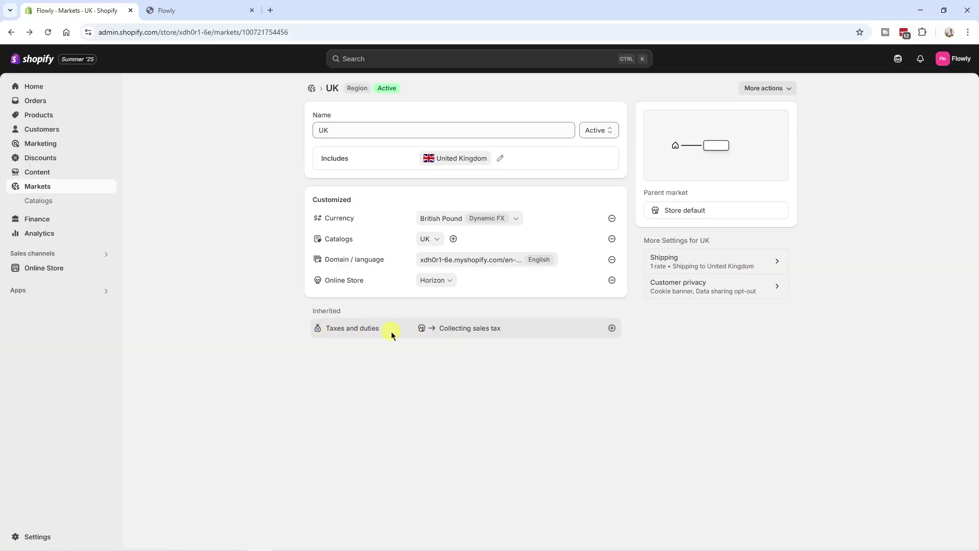
Step: Open the UK market's Taxes and duties settings
left_click(612, 329)
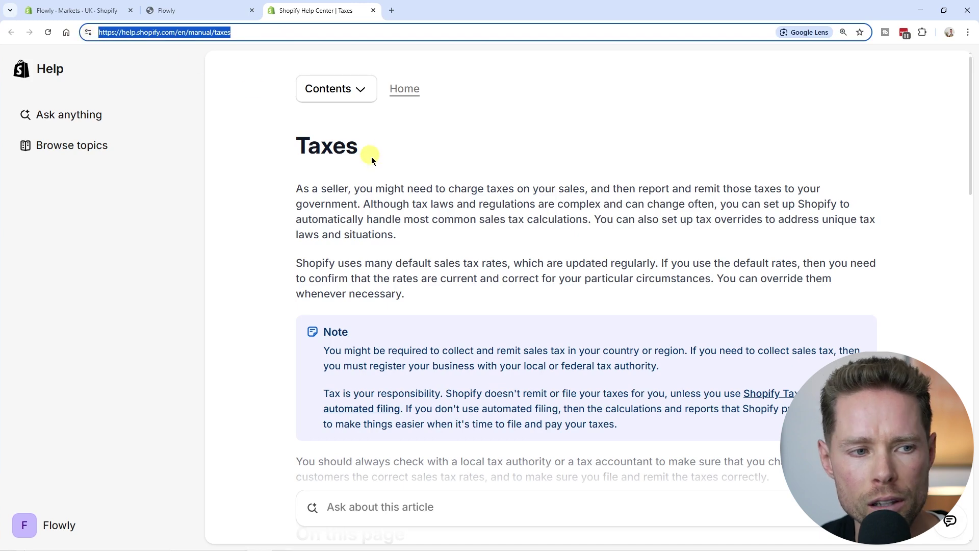
Step: Read the Taxes article down to 'In this section', then switch to r/shopify
scroll(427, 258, "down", 6)
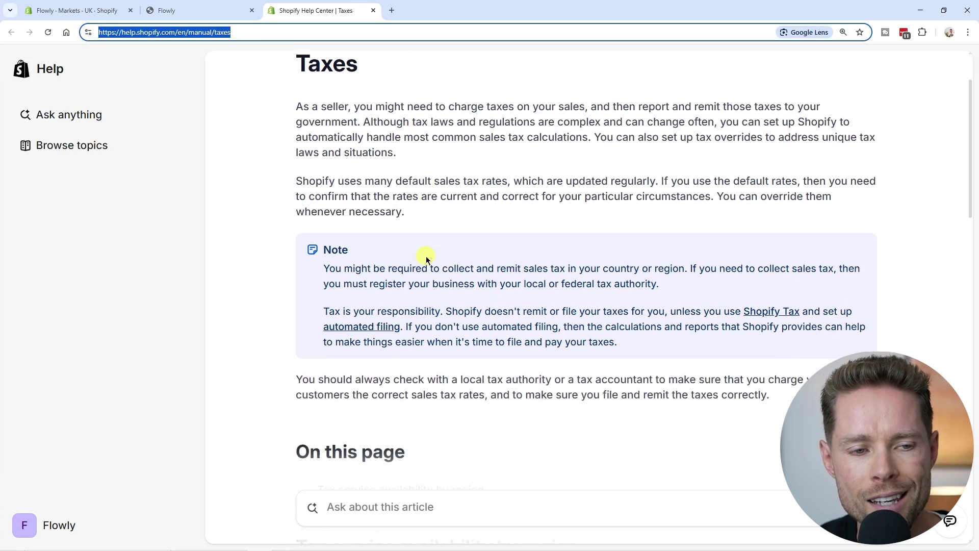
scroll(428, 254, "down", 7)
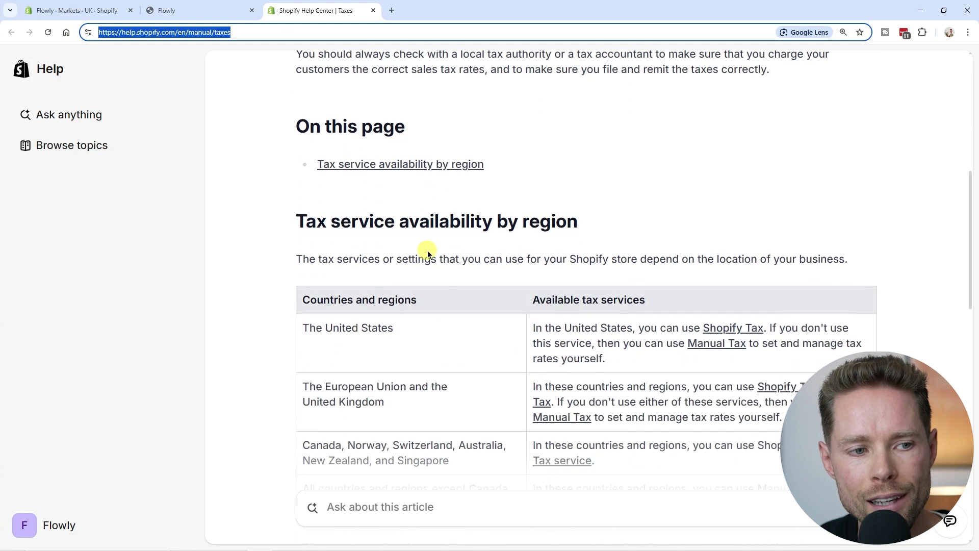
scroll(428, 254, "down", 5)
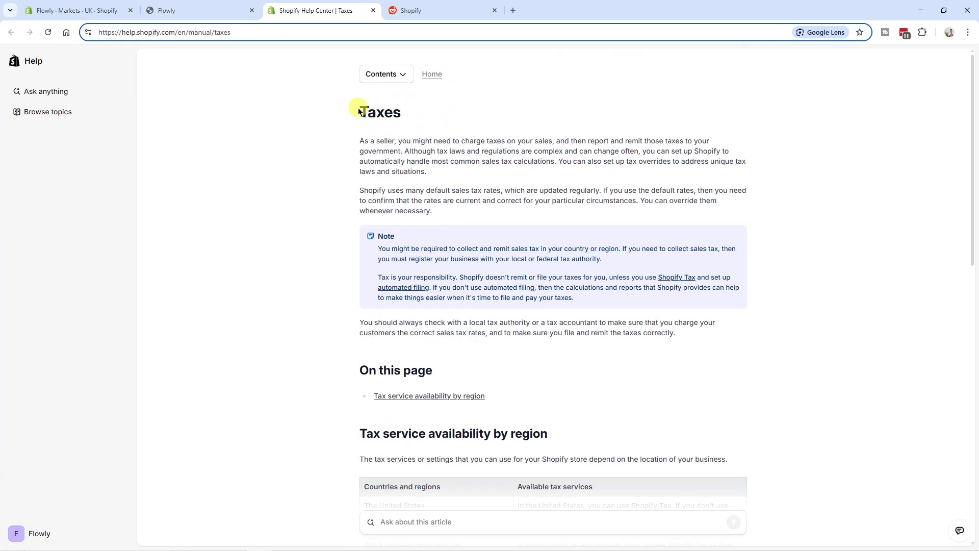
left_click_drag(360, 105, 463, 175)
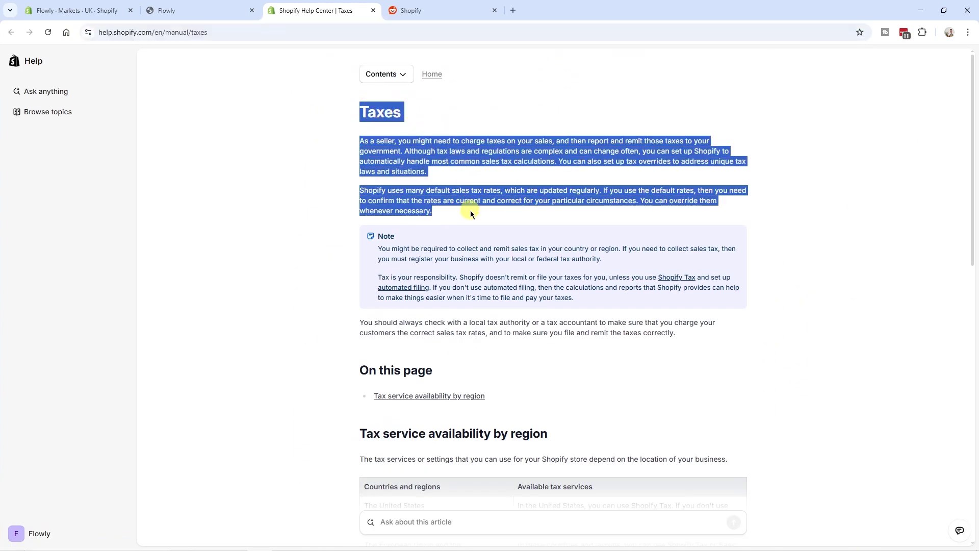
scroll(468, 213, "down", 11)
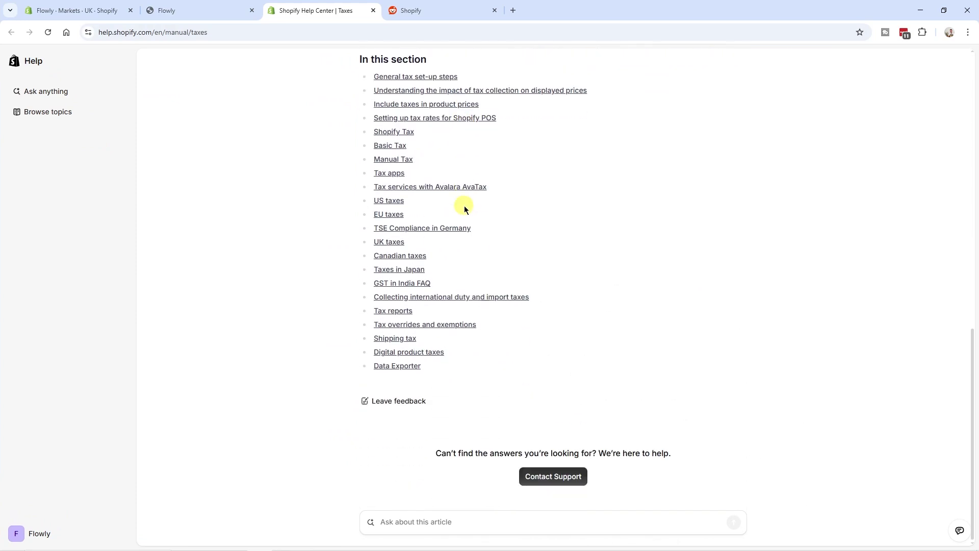
left_click(438, 12)
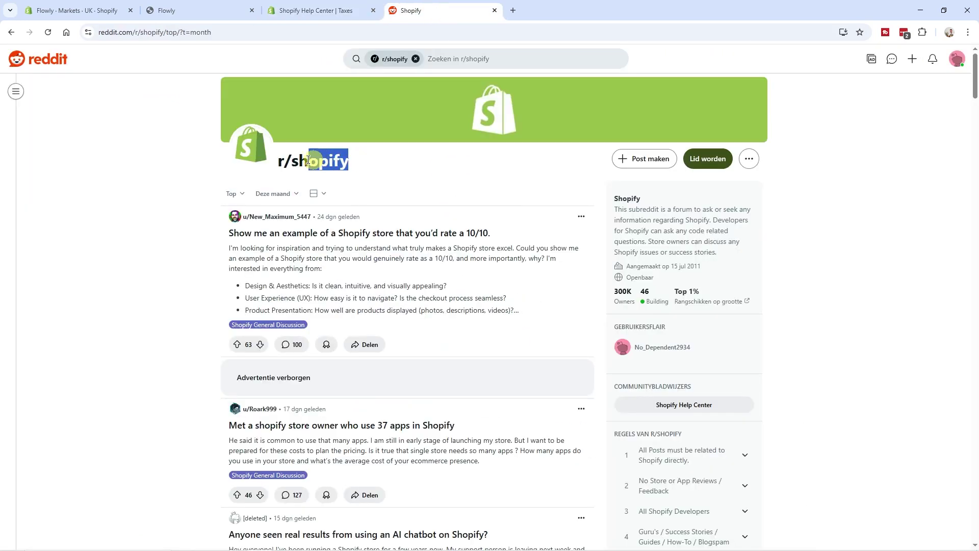